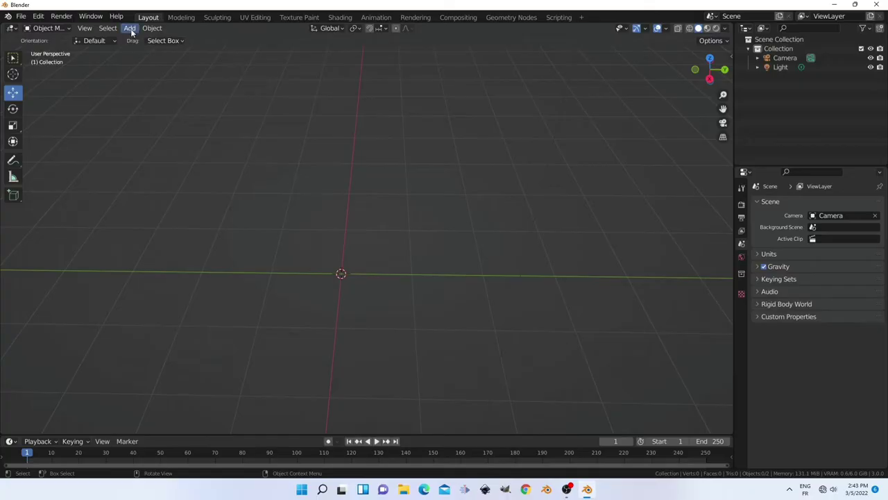
Add a cube and flatten it along Z into a thin slab.
click(130, 28)
mouse_move(143, 39)
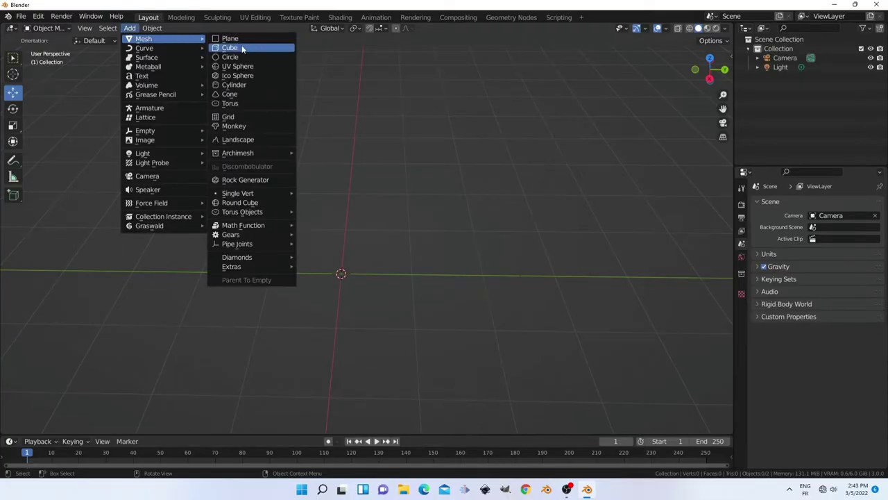
click(230, 47)
scroll(324, 133, down, 3)
middle_drag(447, 236, 494, 220)
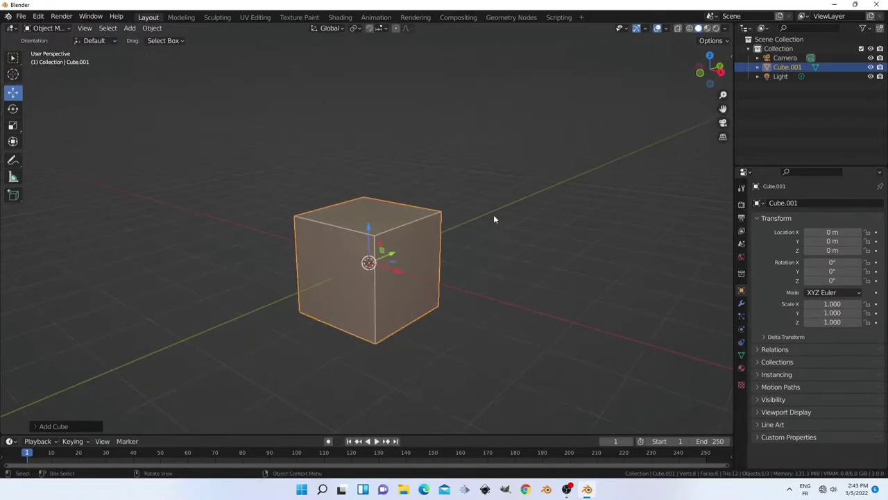
key(s)
key(z)
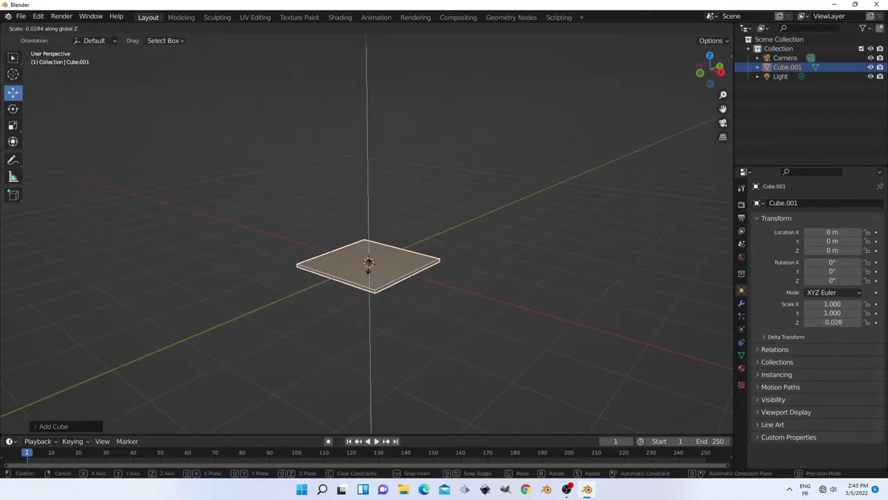
click(369, 271)
mouse_move(370, 267)
middle_down()
mouse_move(406, 271)
mouse_move(395, 272)
middle_up()
In Edit Mode, extrude the slab's top face slightly upward, cancelling the follow-up resize.
key(Tab)
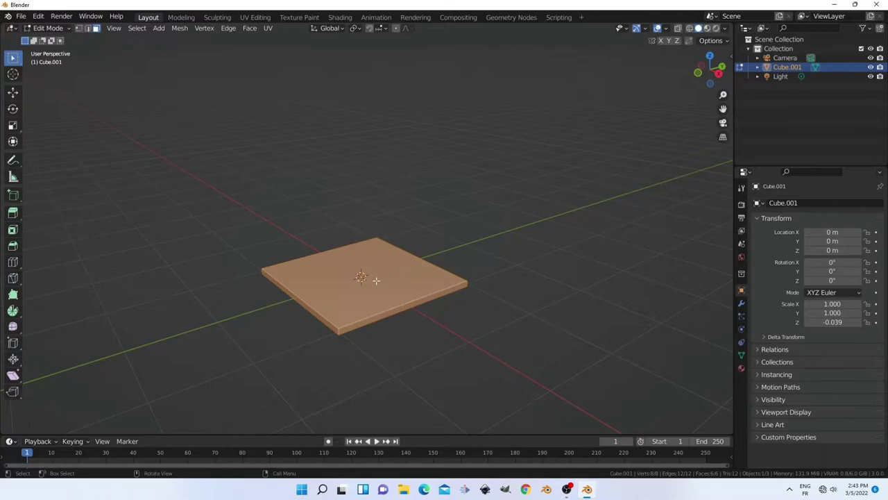
click(352, 242)
scroll(363, 243, up, 1)
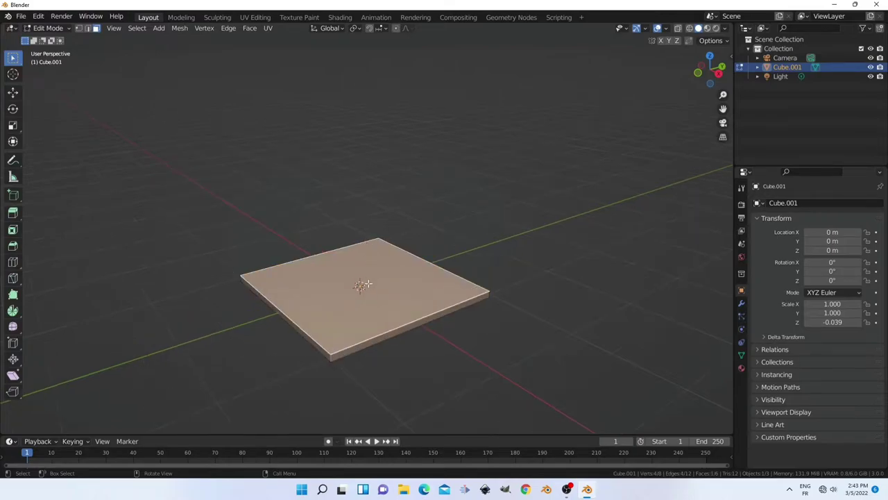
key(z)
click(426, 244)
key(e)
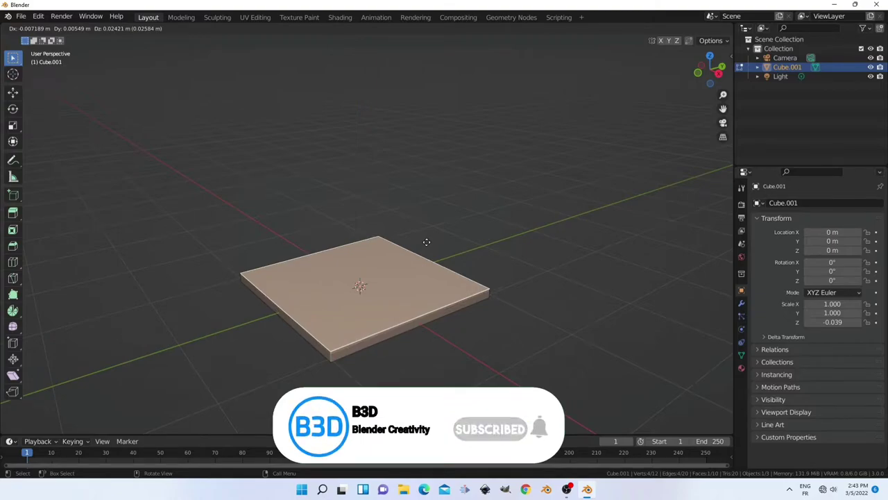
click(426, 242)
key(s)
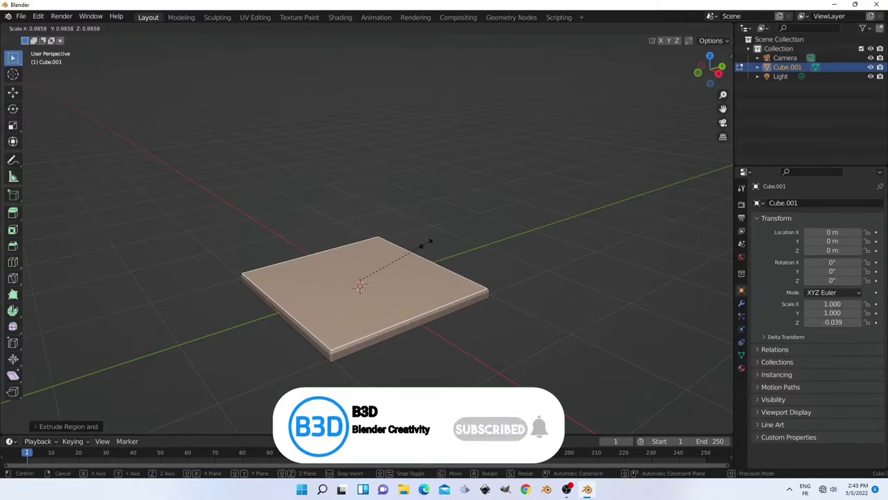
right_click(426, 245)
Back in Object Mode, apply All Transforms so the tile's scale reads 1.000.
key(Tab)
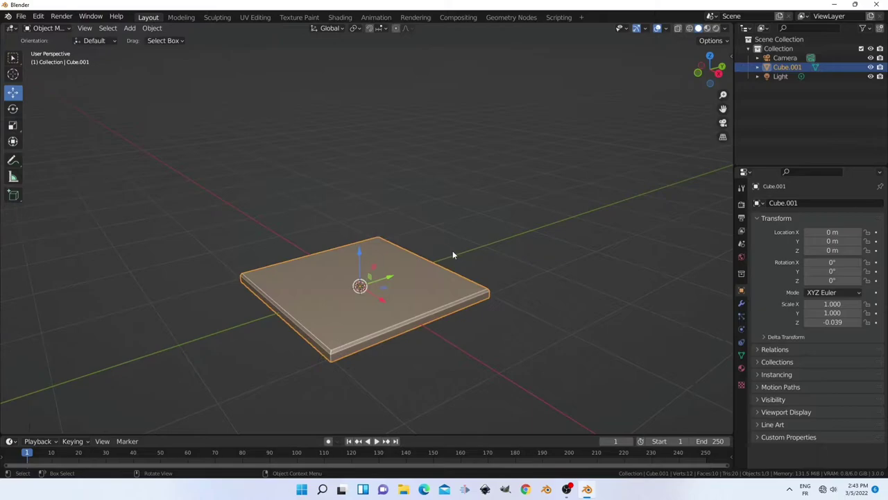
key(ctrl+a)
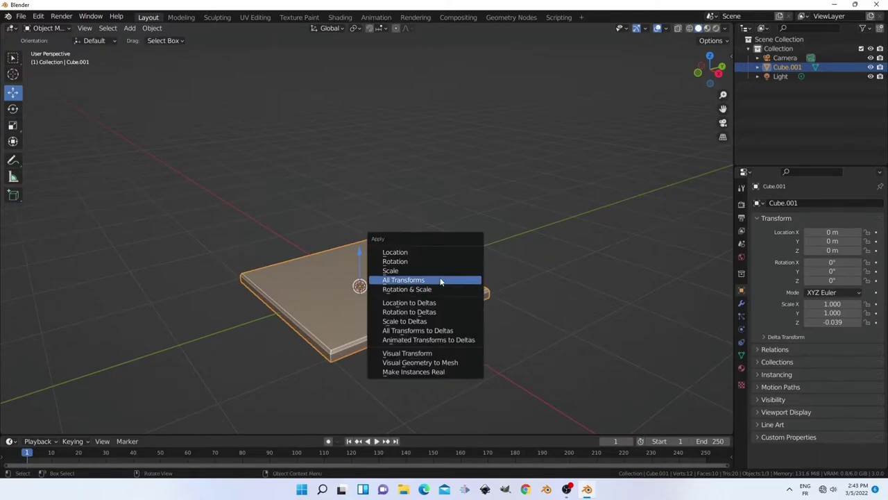
click(440, 279)
Inspect the tile mesh edge-on in the front view, then return to Object Mode.
key(Tab)
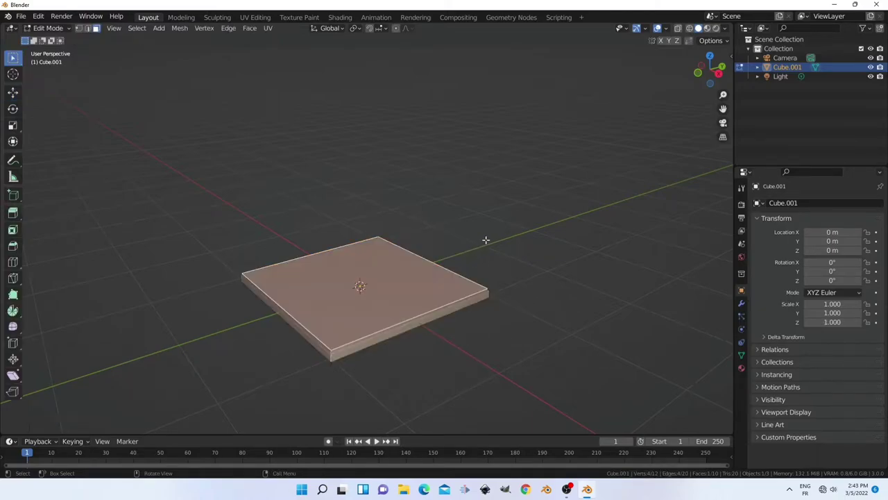
mouse_move(501, 252)
middle_down()
mouse_move(437, 264)
mouse_move(472, 270)
mouse_move(476, 253)
mouse_move(470, 256)
middle_up()
scroll(436, 263, up, 2)
middle_drag(393, 306, 412, 298)
key(KP_1)
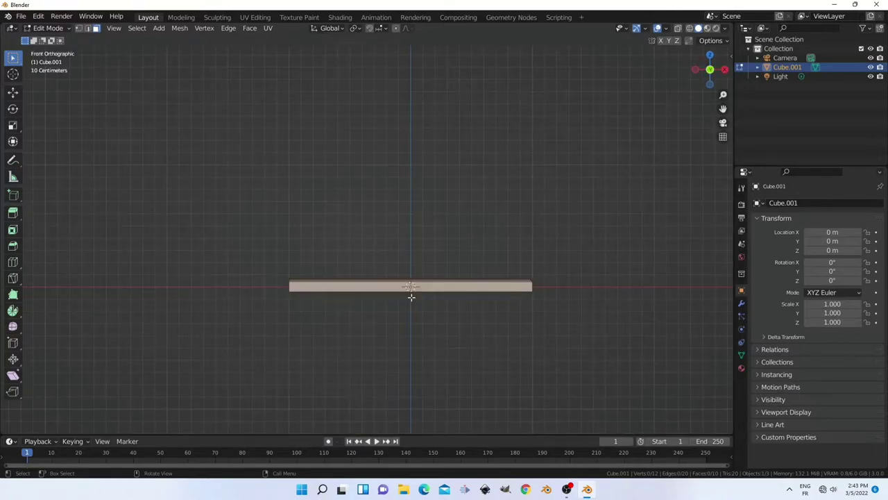
key(Tab)
scroll(411, 296, up, 2)
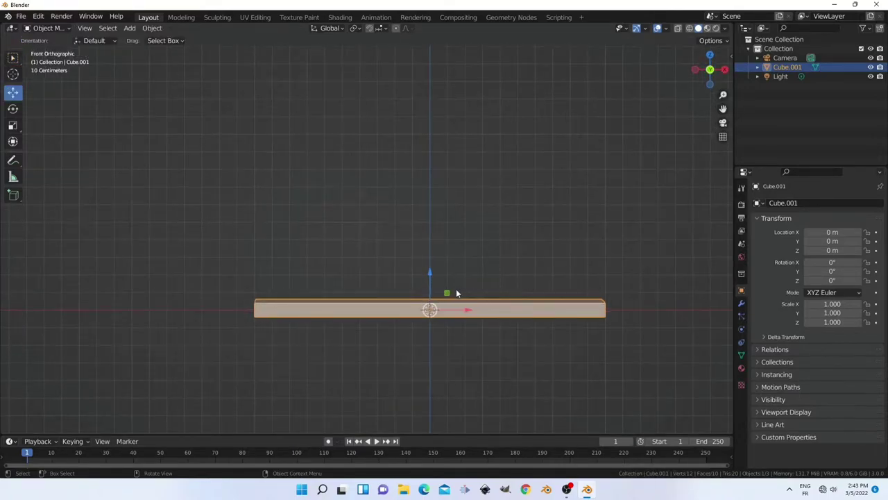
Select the whole mesh in front view and shrink it slightly to taper the top edge inward.
middle_drag(428, 292, 428, 317)
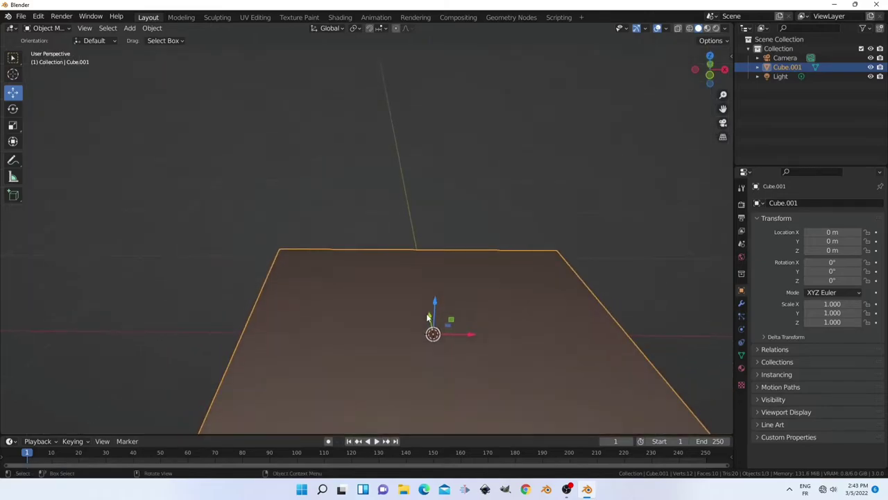
key(Tab)
key(a)
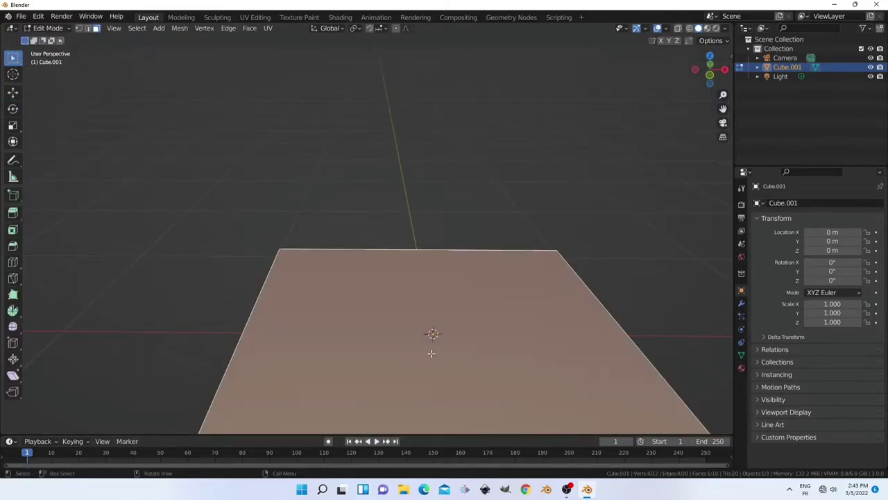
key(KP_1)
key(s)
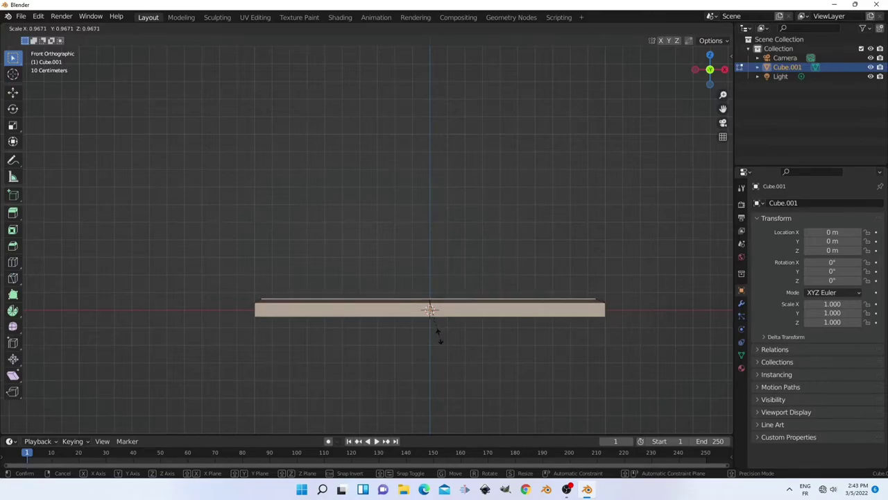
click(438, 333)
key(Tab)
Scale the tile along Z to 0.751 to make it thinner.
click(456, 339)
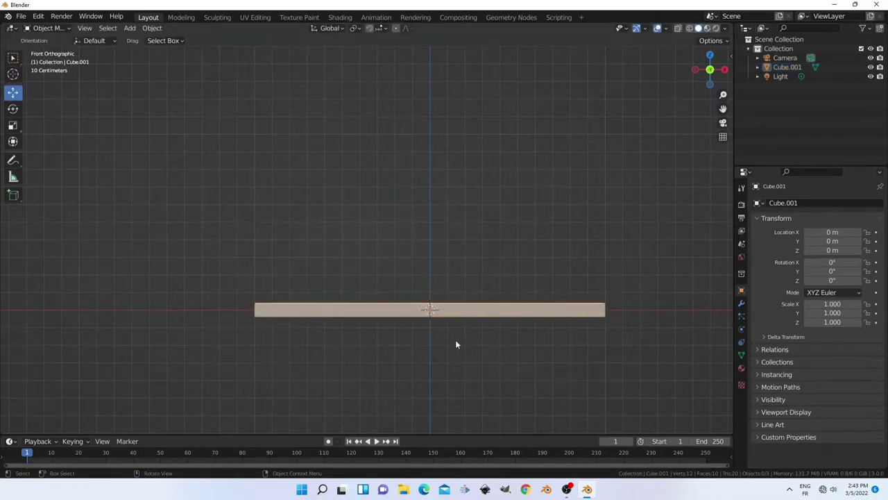
scroll(463, 337, down, 3)
mouse_move(464, 338)
middle_down()
mouse_move(466, 359)
mouse_move(510, 368)
middle_up()
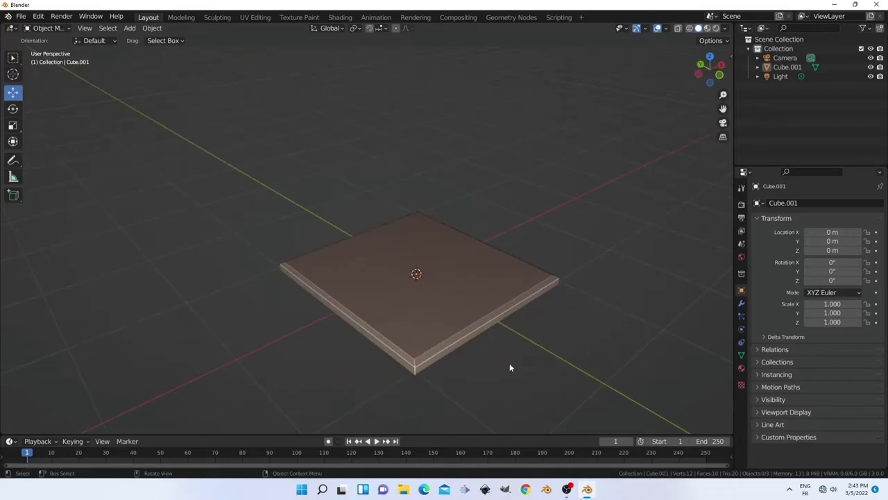
click(447, 325)
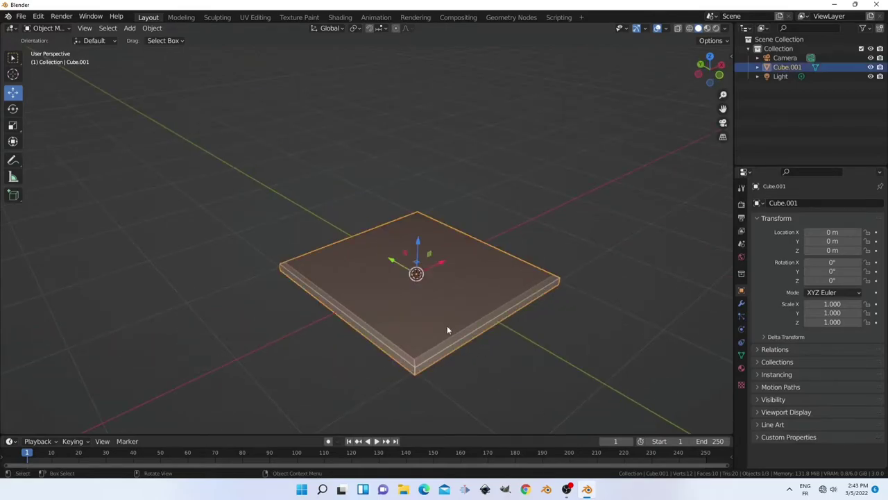
key(s)
key(z)
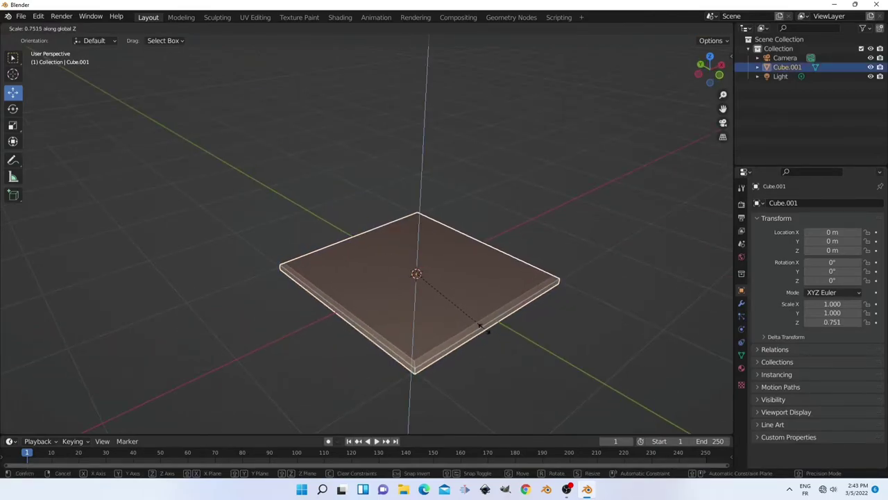
click(486, 331)
mouse_move(515, 343)
middle_down()
mouse_move(470, 349)
mouse_move(481, 327)
middle_up()
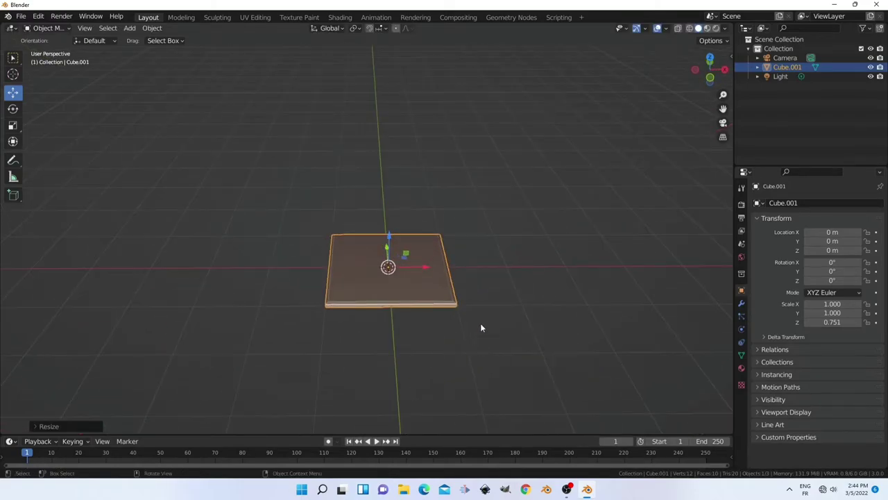
Add a Plane mesh and switch to the Geometry Nodes workspace.
click(129, 28)
mouse_move(143, 39)
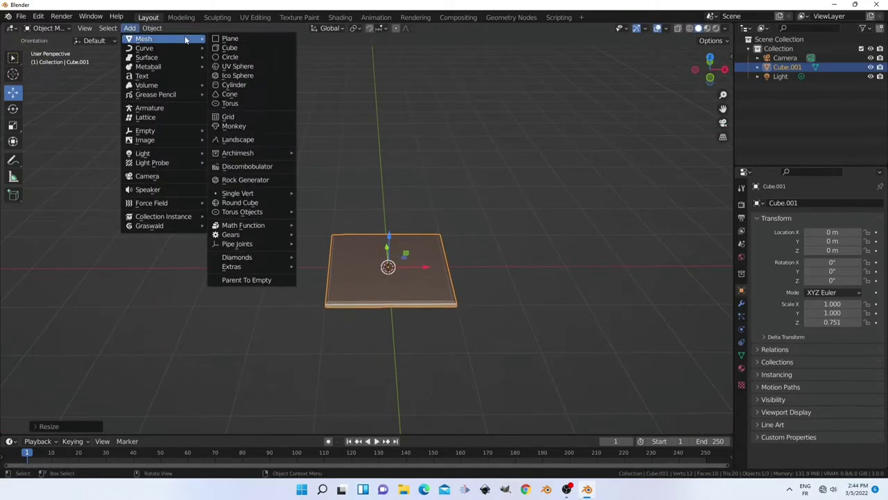
click(230, 39)
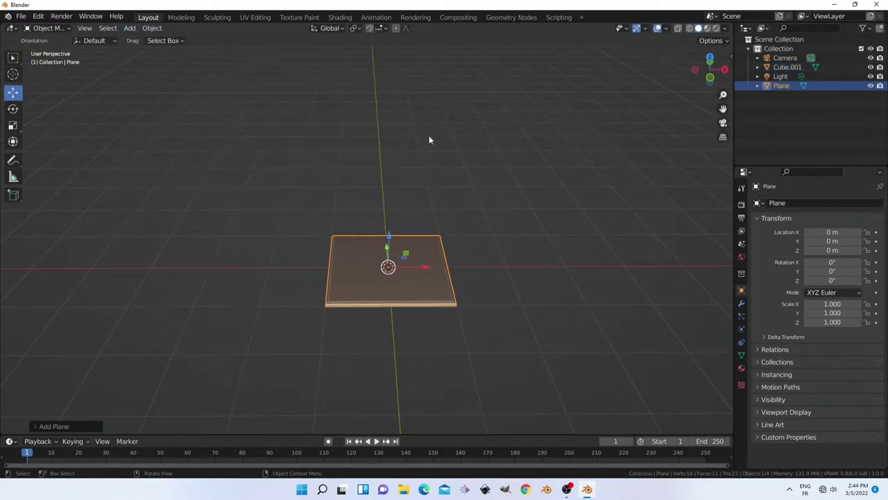
click(517, 17)
mouse_move(433, 150)
middle_down()
mouse_move(507, 130)
mouse_move(480, 184)
middle_up()
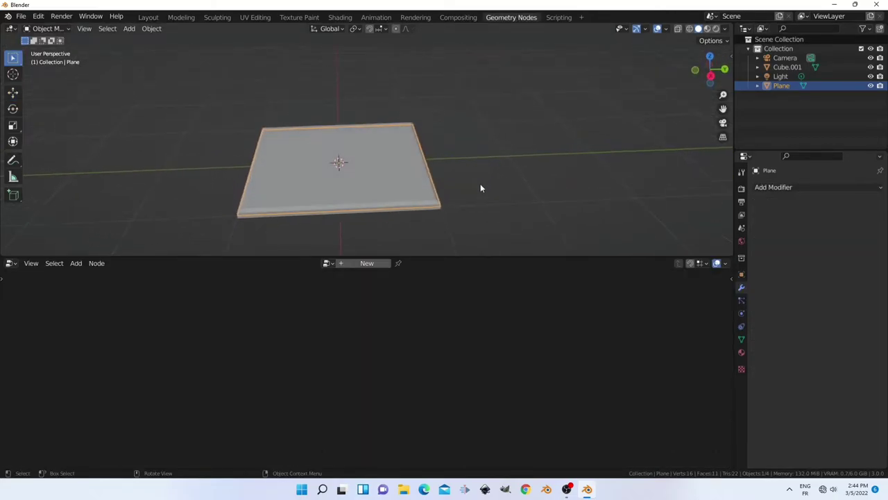
Create a new node tree and drop a Join Geometry node onto the Group Input–Group Output link.
click(374, 265)
scroll(326, 349, up, 1)
shift+scroll(343, 307, down, 1)
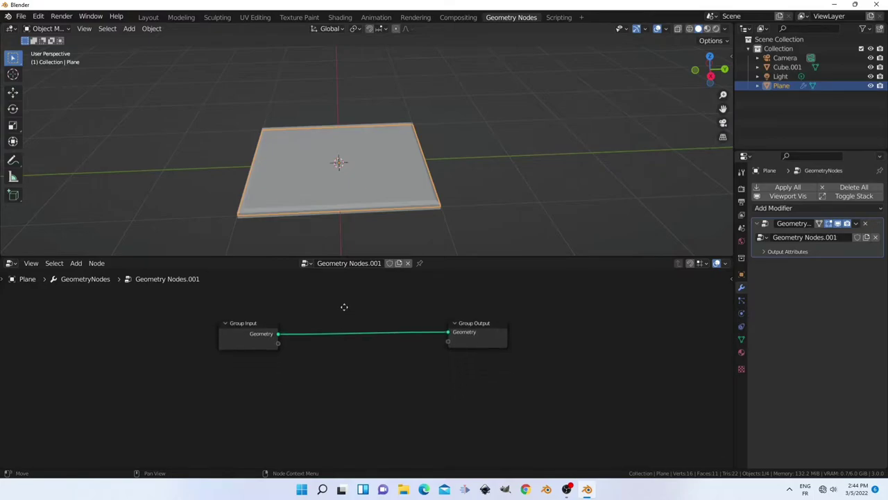
click(77, 263)
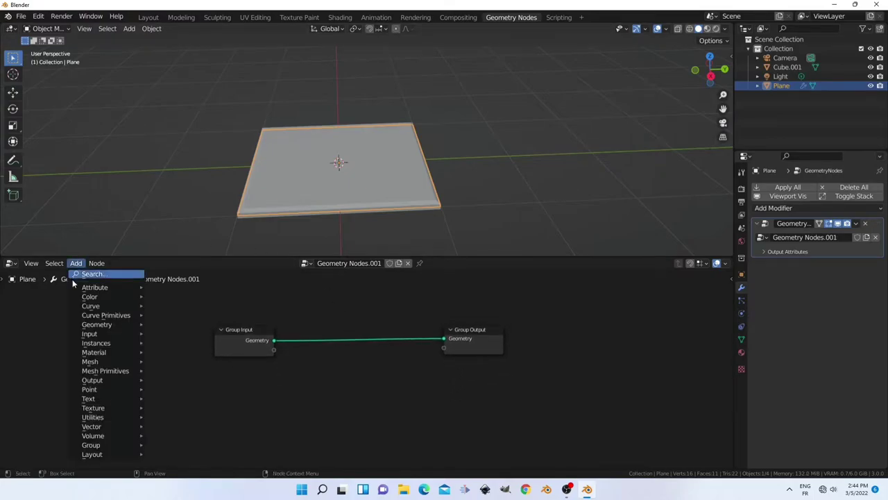
mouse_move(97, 324)
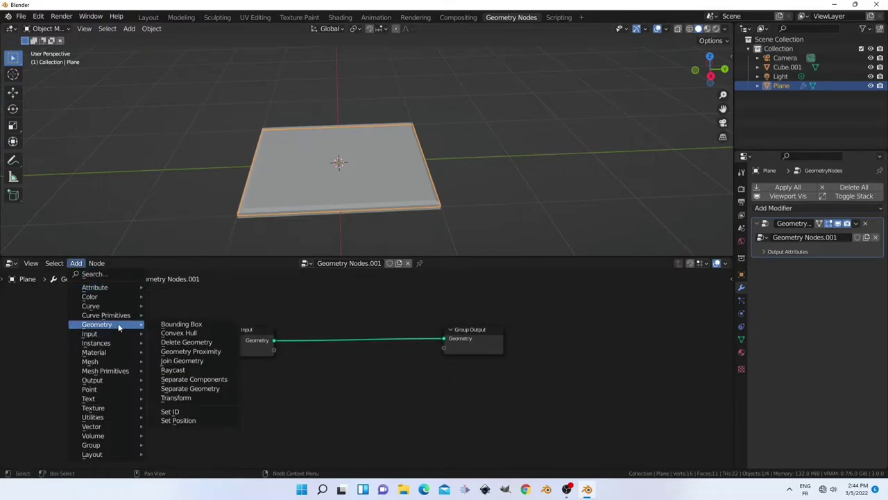
click(211, 341)
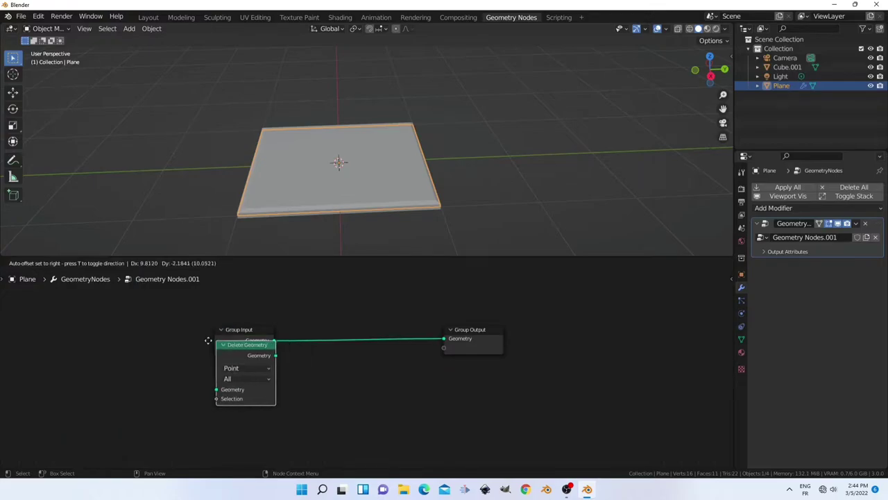
right_click(144, 335)
click(75, 264)
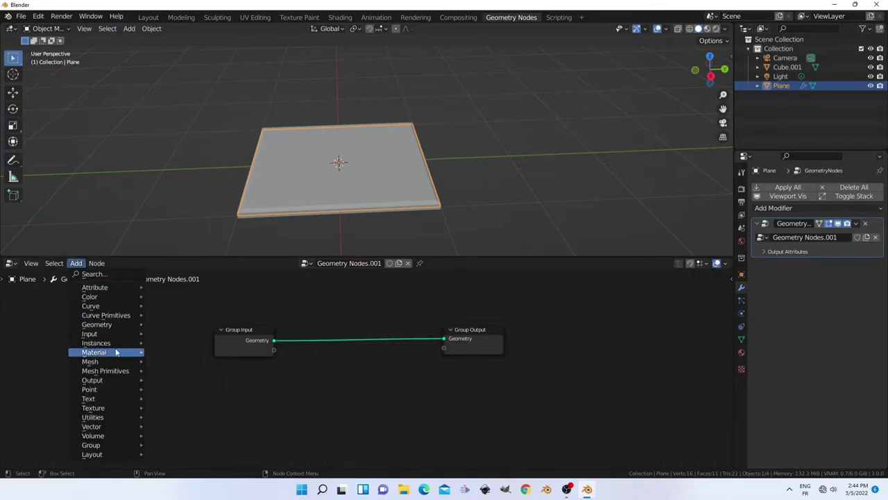
mouse_move(97, 324)
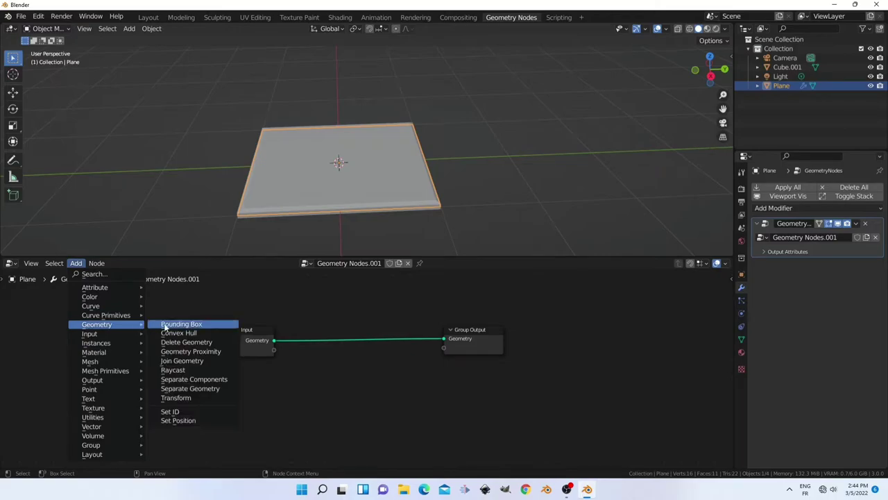
click(198, 359)
click(364, 331)
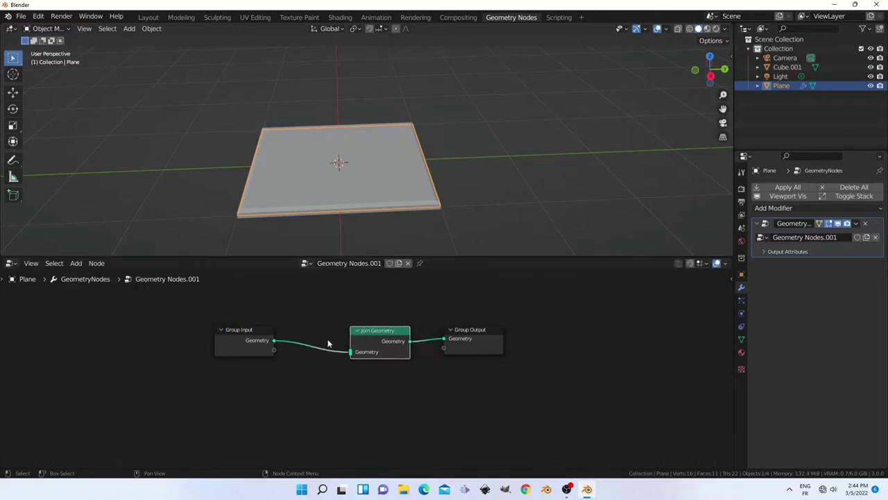
click(78, 264)
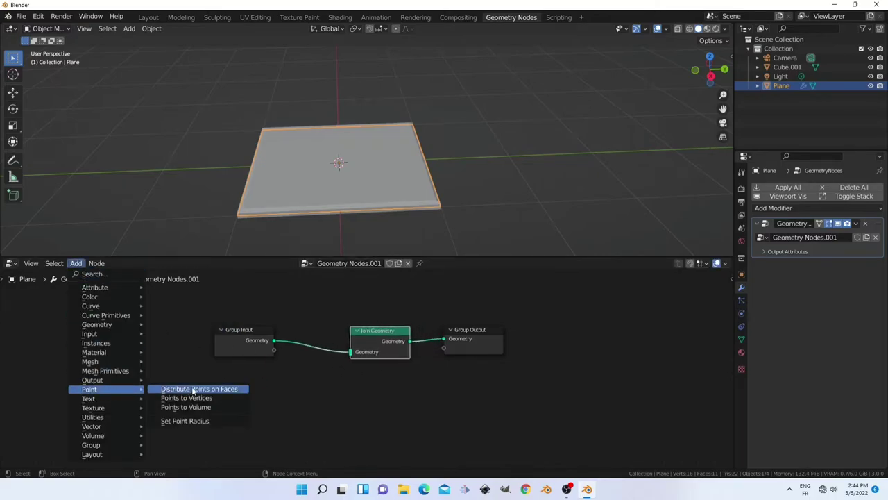
Add a Distribute Points on Faces node fed by the Group Input geometry into its Mesh socket.
click(194, 390)
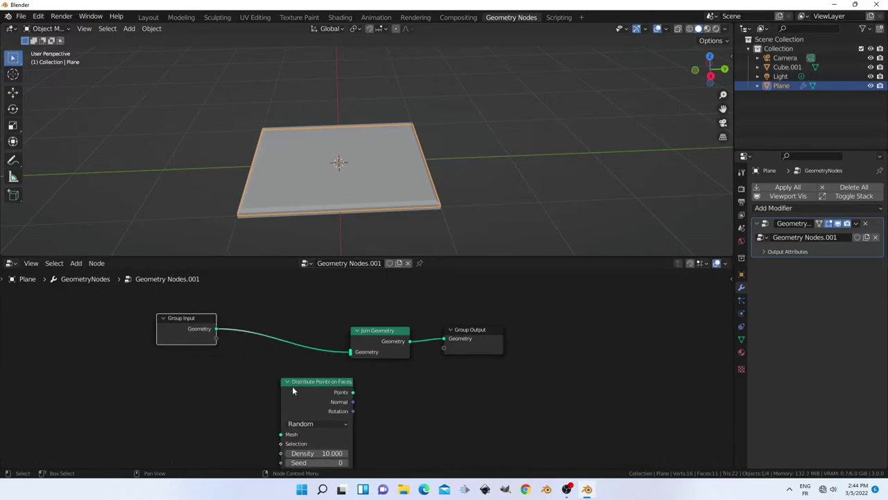
click(244, 380)
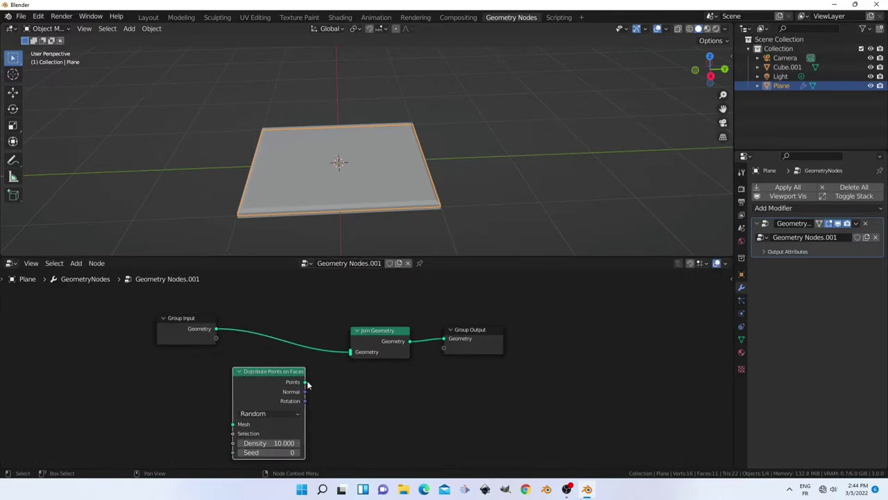
click(181, 319)
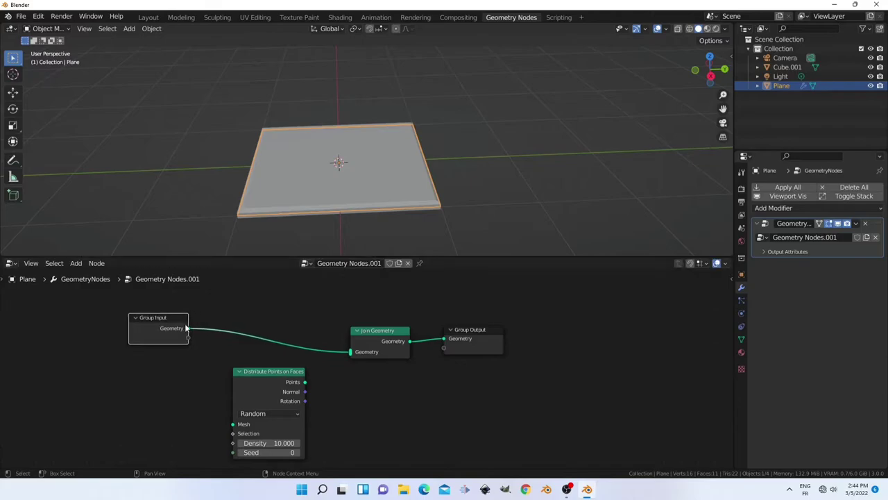
drag(189, 328, 234, 424)
scroll(342, 422, down, 1)
Add Instance on Points, wire Points into it and its Instances into Join Geometry, and bring in Cube.001's Object Info.
click(74, 264)
mouse_move(97, 343)
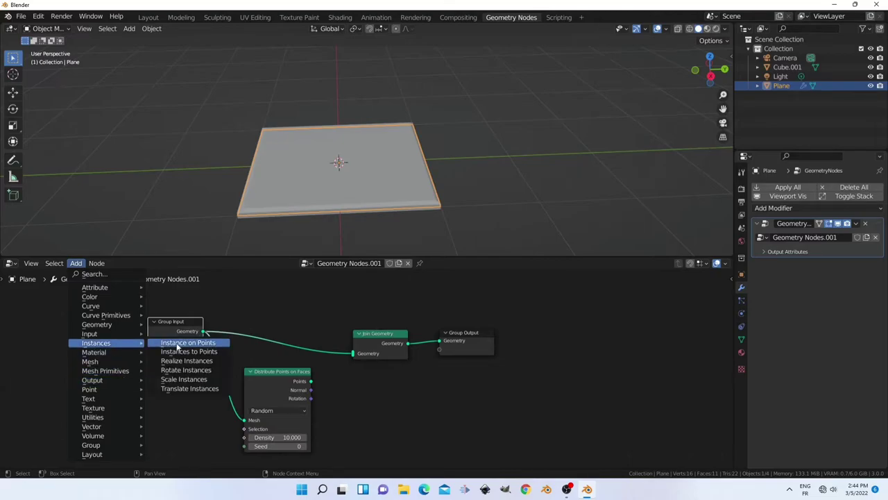
click(182, 345)
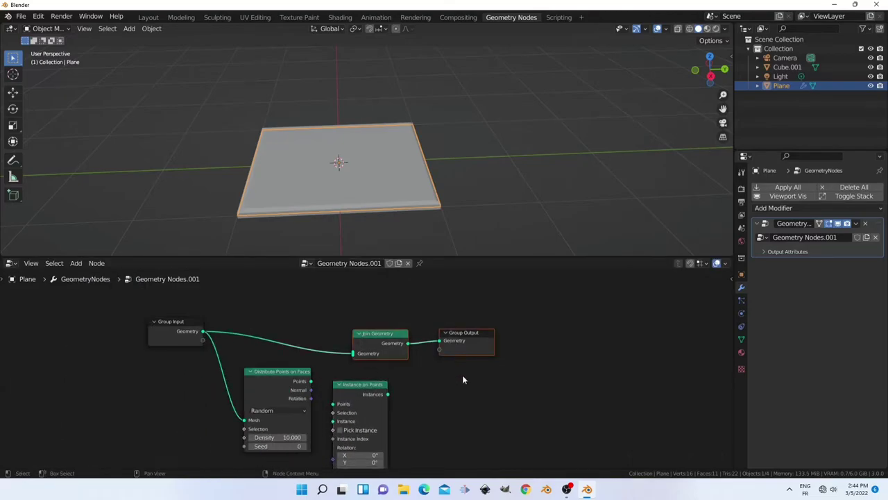
drag(400, 300, 472, 387)
drag(392, 344, 475, 345)
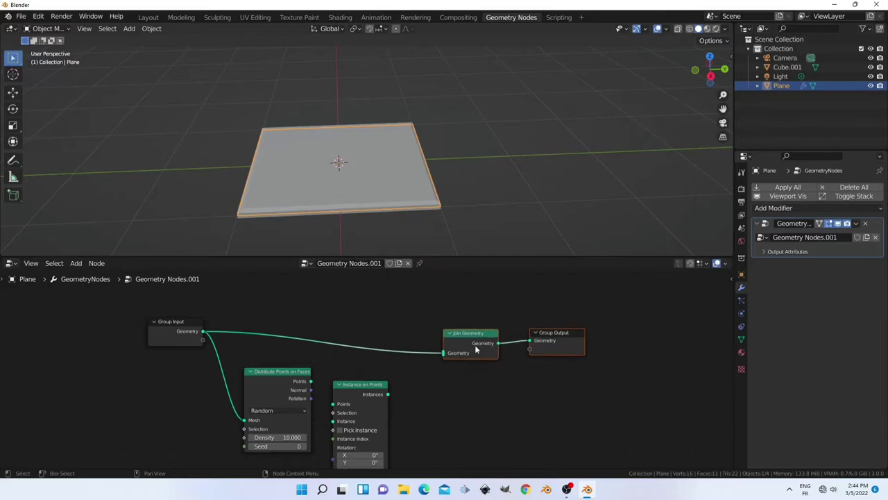
drag(388, 394, 441, 354)
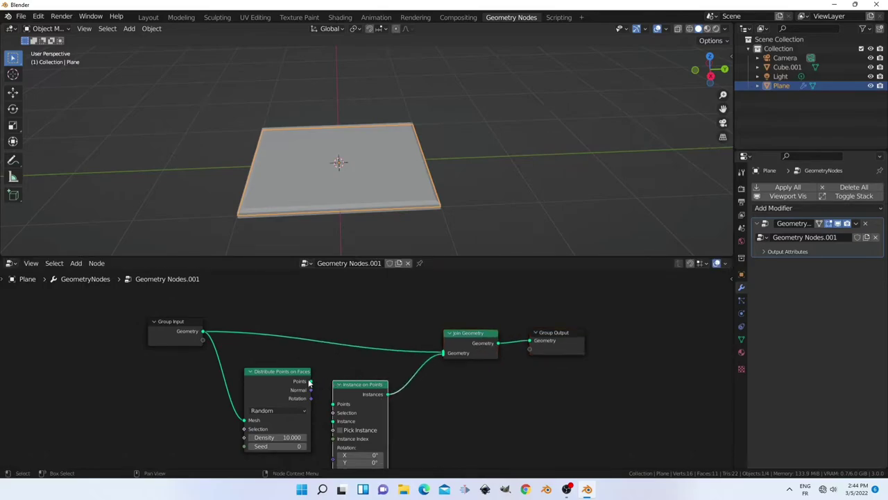
drag(311, 381, 333, 404)
key(Home)
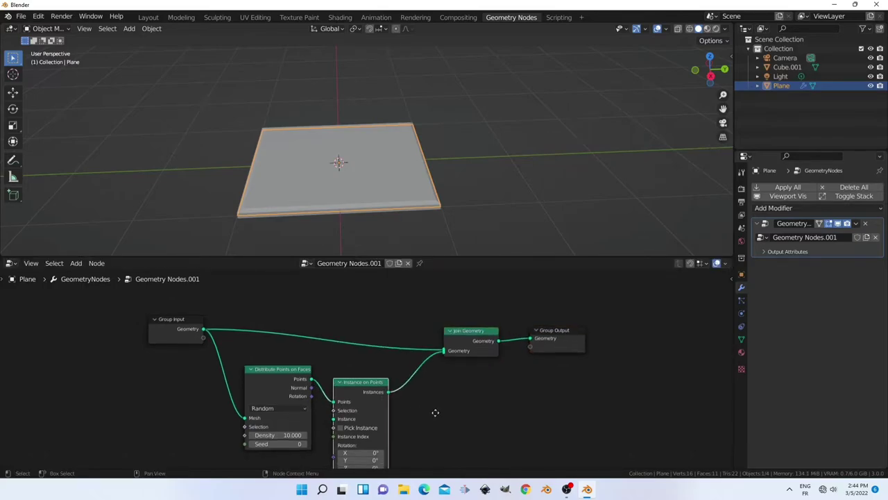
scroll(529, 419, down, 2)
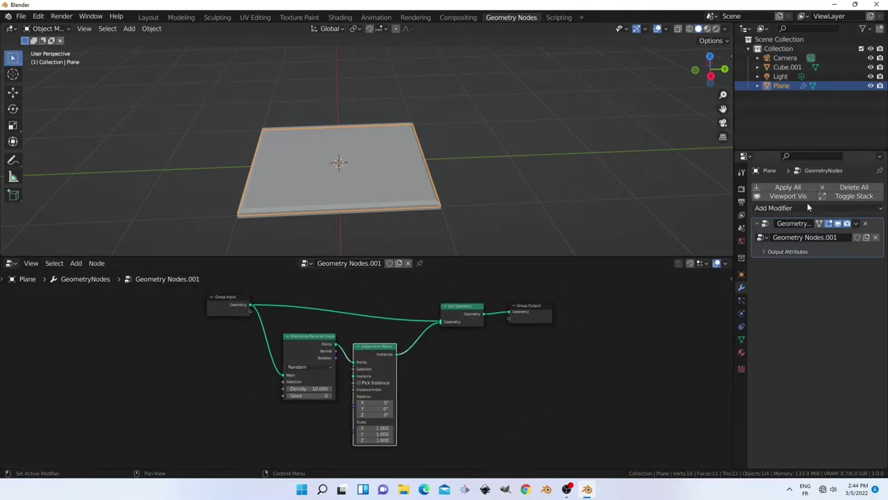
drag(786, 68, 205, 419)
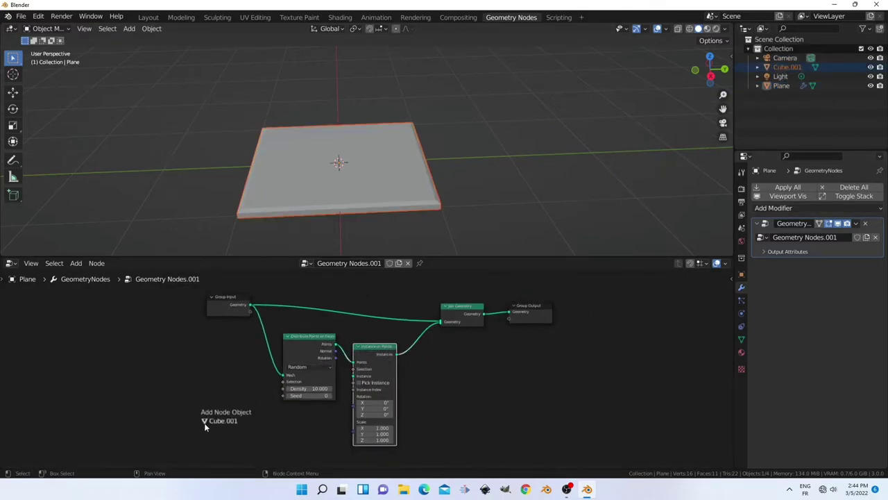
Link Cube.001's Object Info geometry to the Instance socket and tidy the node layout.
drag(240, 452, 354, 375)
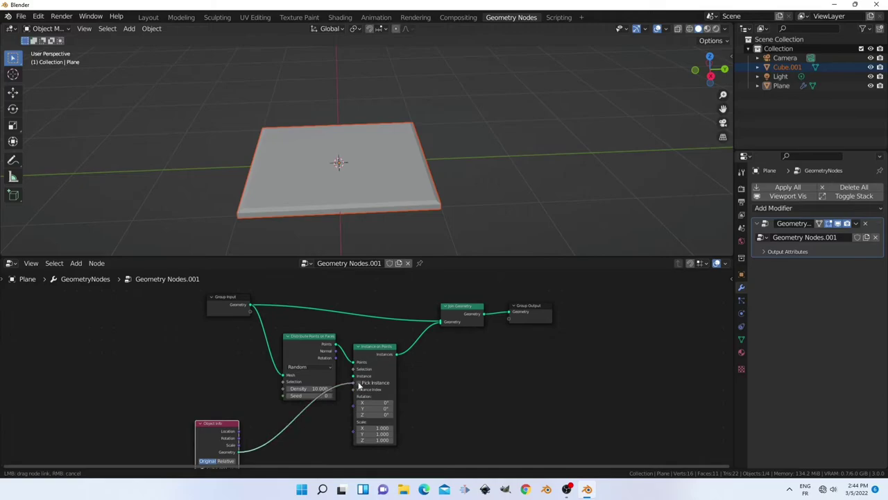
drag(312, 351, 290, 340)
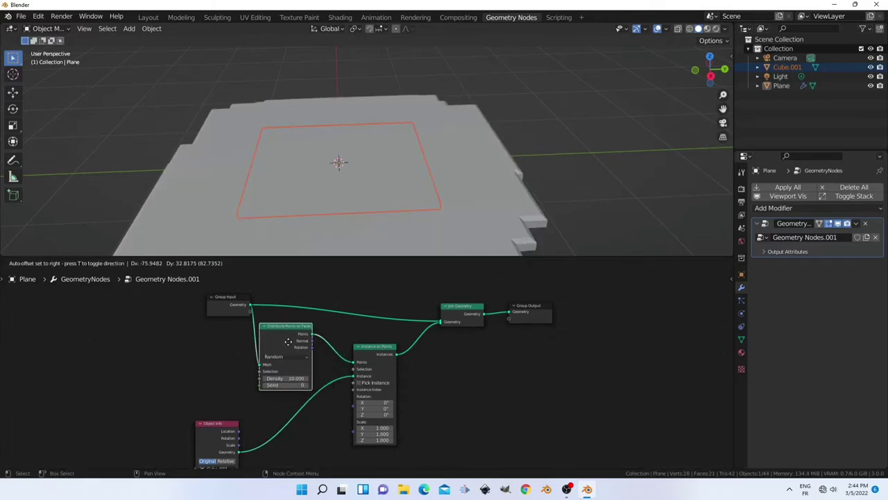
mouse_move(220, 307)
mouse_down()
mouse_move(176, 336)
mouse_move(168, 306)
mouse_up()
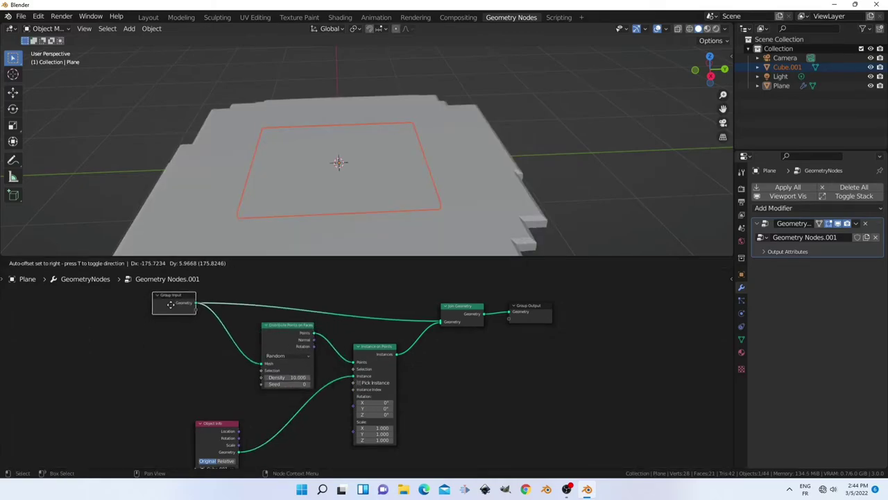
scroll(431, 207, down, 3)
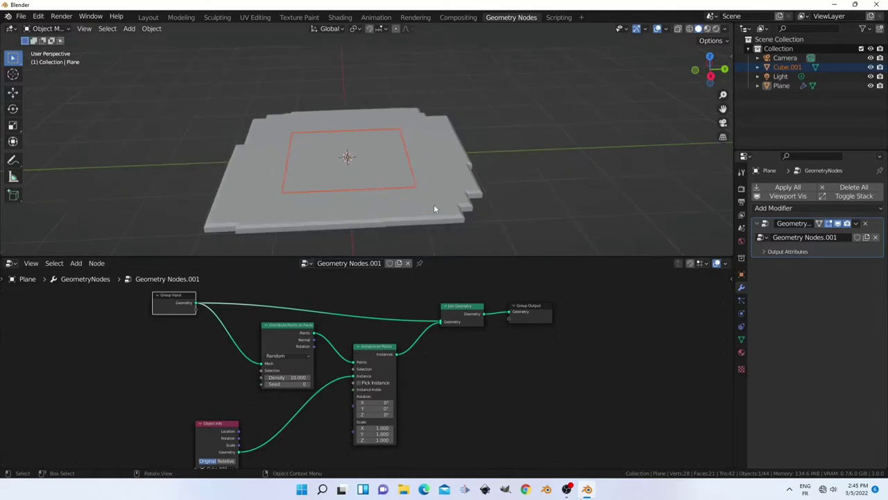
scroll(528, 204, up, 3)
key(Tab)
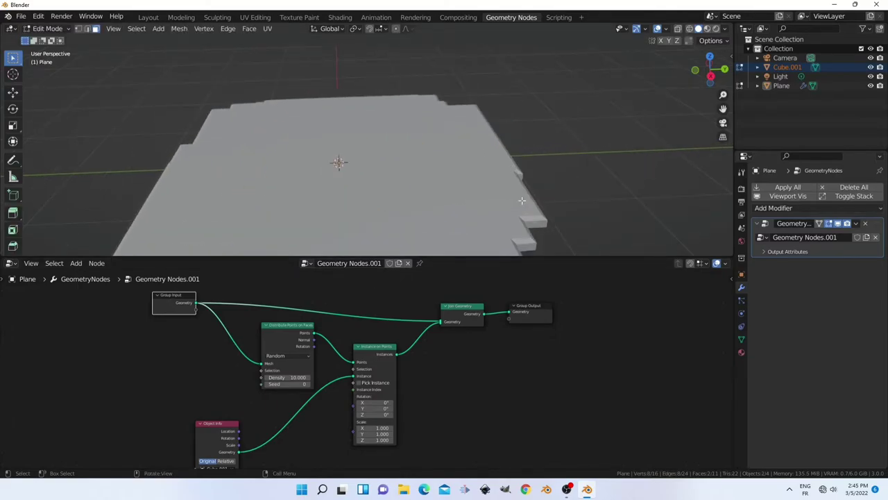
key(Tab)
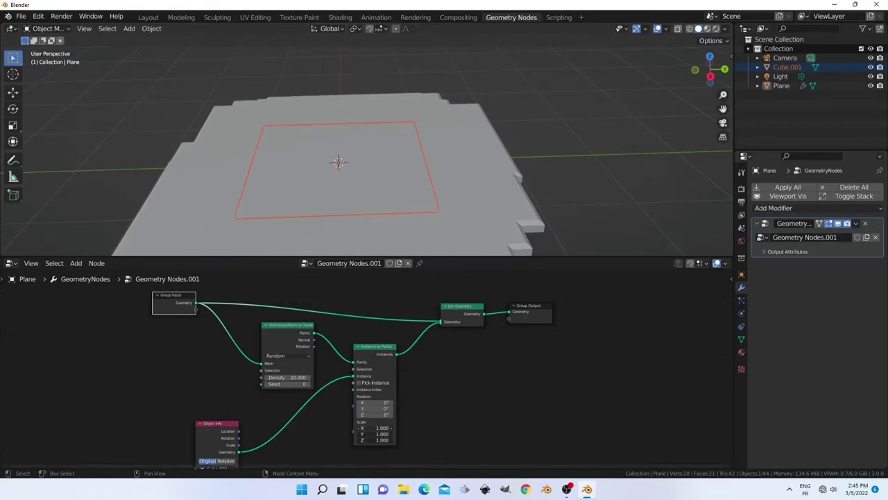
Set the instance scale to 0.100, then to 0.400 on all axes.
drag(381, 427, 374, 427)
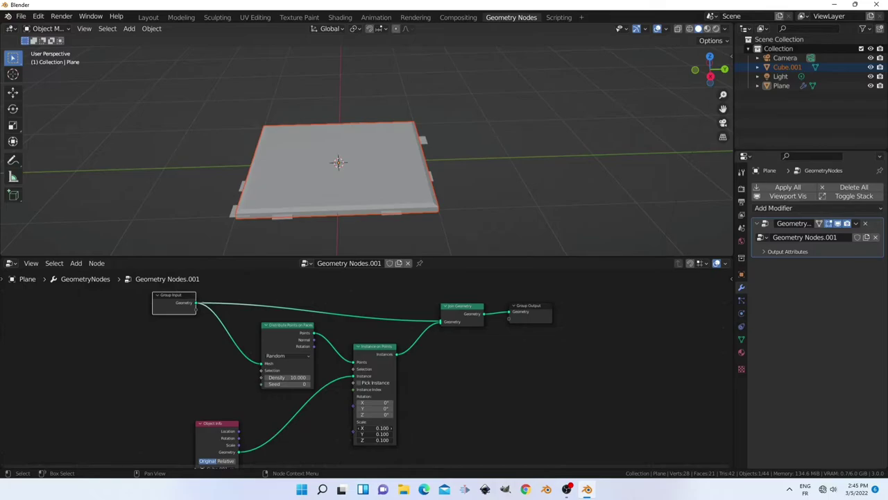
drag(382, 427, 386, 427)
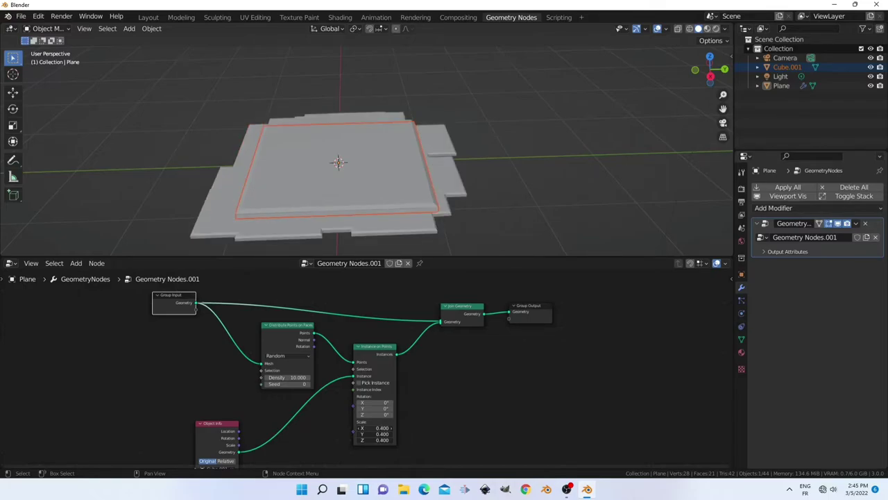
click(13, 91)
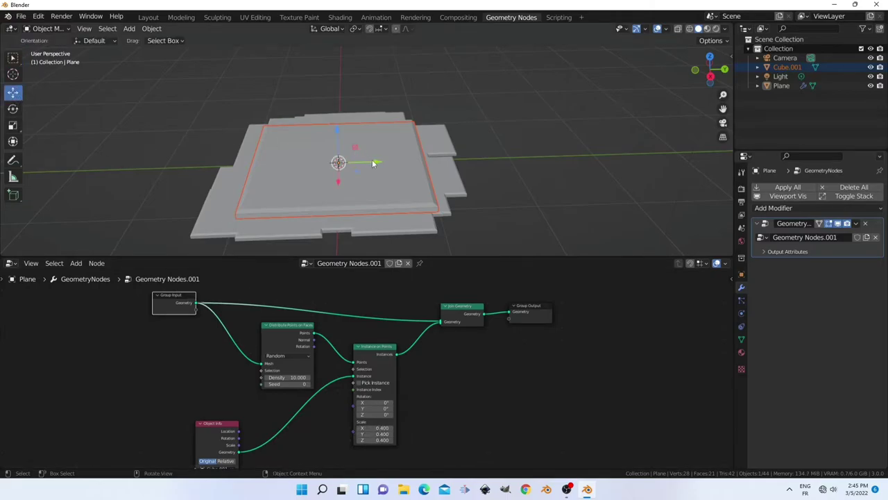
Move Cube.001 off to the right of the plane and resize it.
drag(373, 163, 632, 154)
key(s)
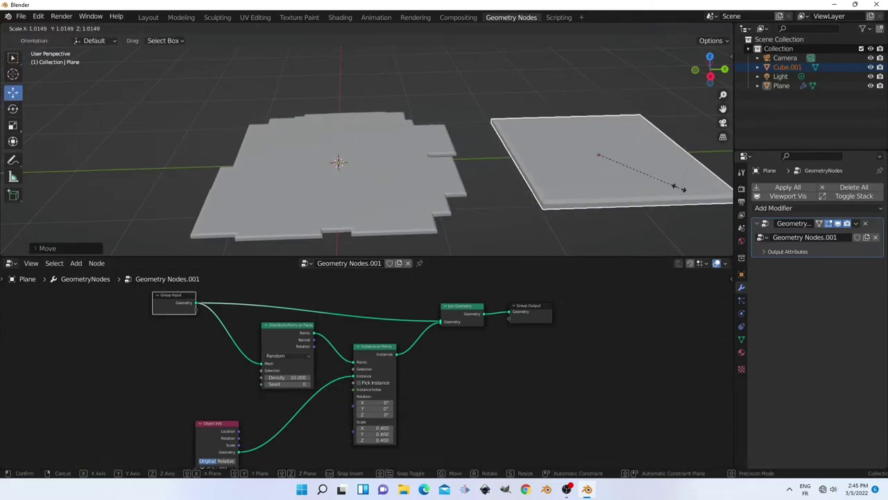
click(646, 179)
Delete the Distribute Points on Faces node and link Group Input geometry directly to Instance on Points.
click(356, 179)
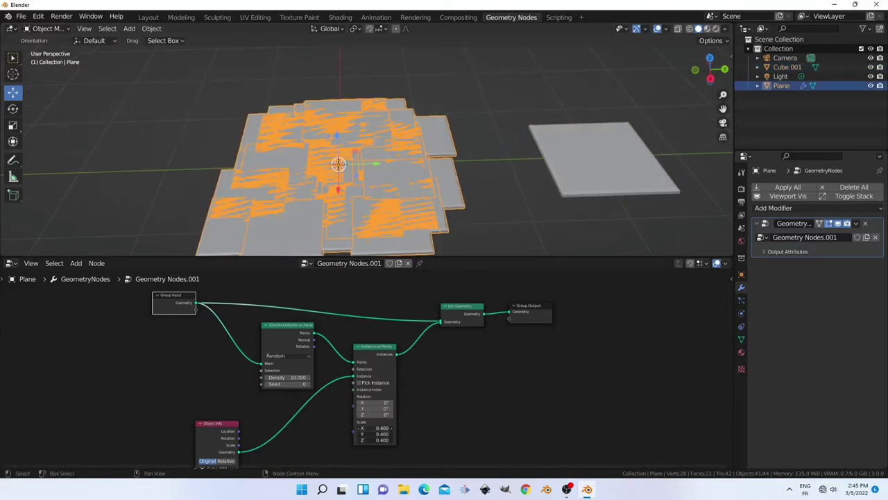
mouse_move(380, 428)
mouse_down()
mouse_move(368, 428)
mouse_move(399, 428)
mouse_move(365, 428)
mouse_up()
click(272, 343)
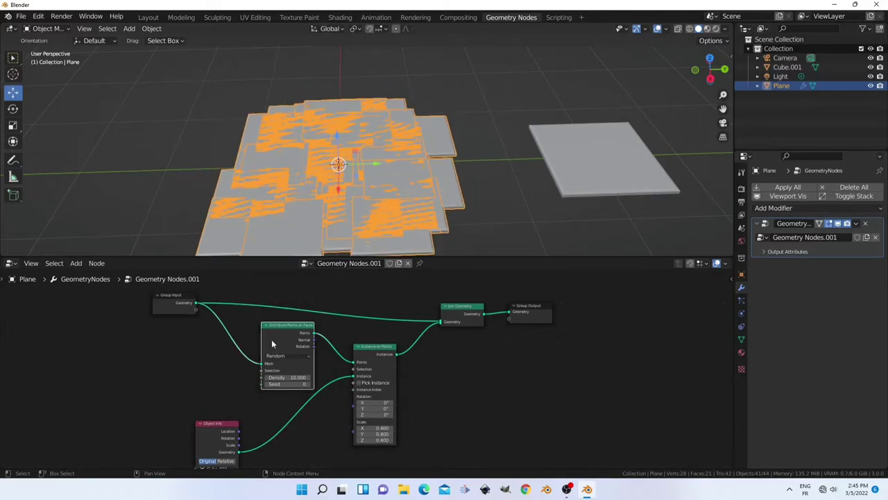
key(x)
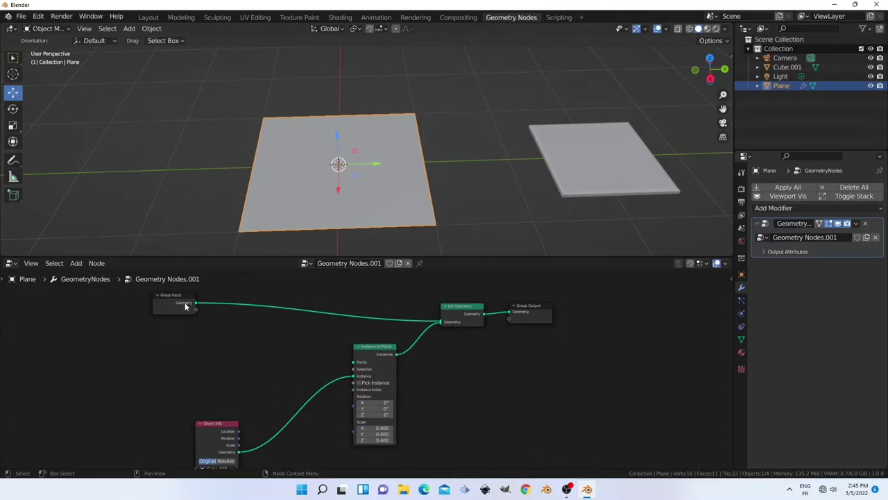
drag(195, 303, 354, 362)
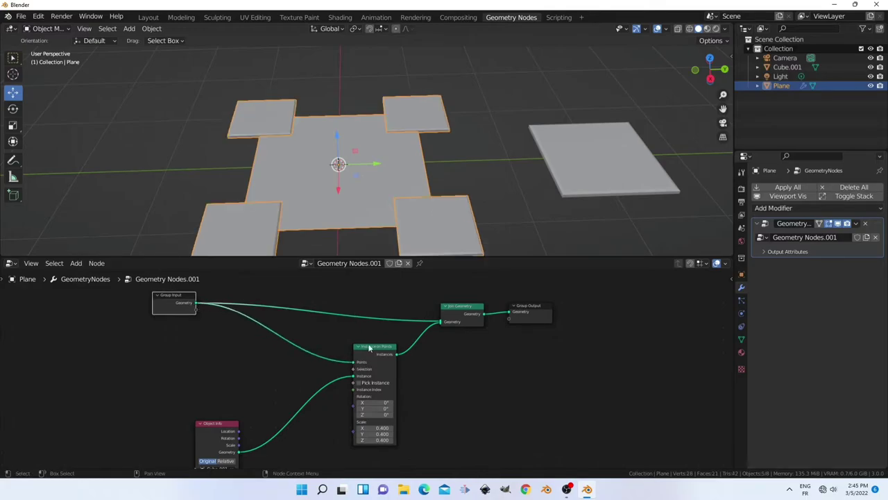
In Edit Mode, undo a trial subdivision and resize the plane's geometry.
key(Tab)
right_click(357, 186)
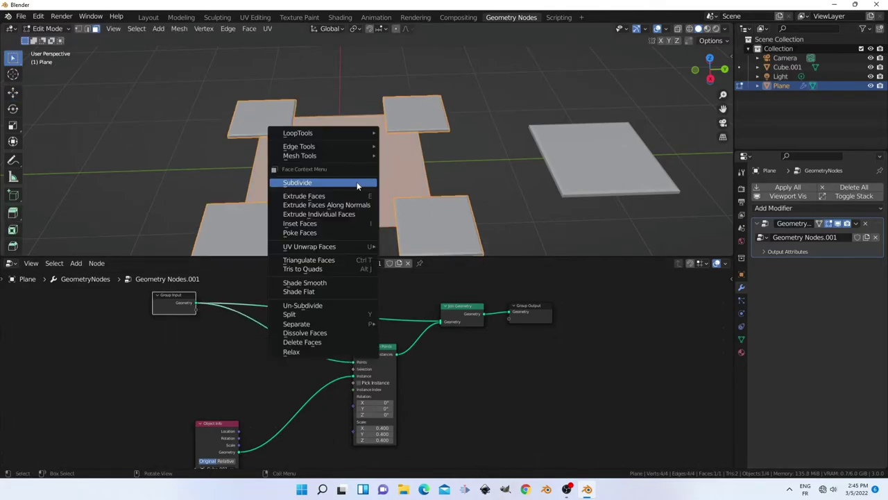
click(357, 183)
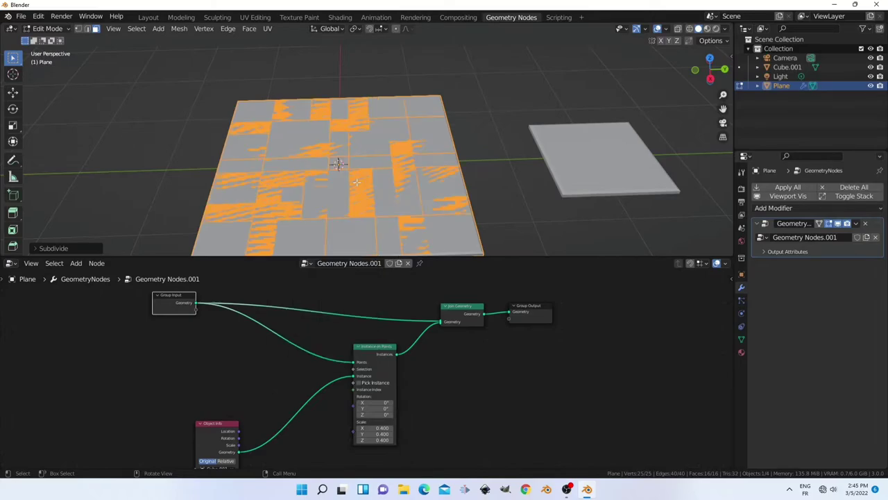
key(ctrl+z)
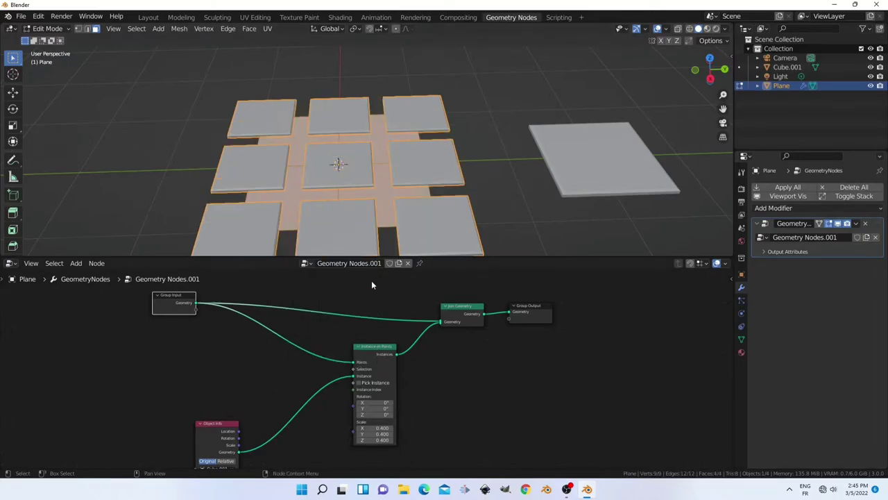
key(s)
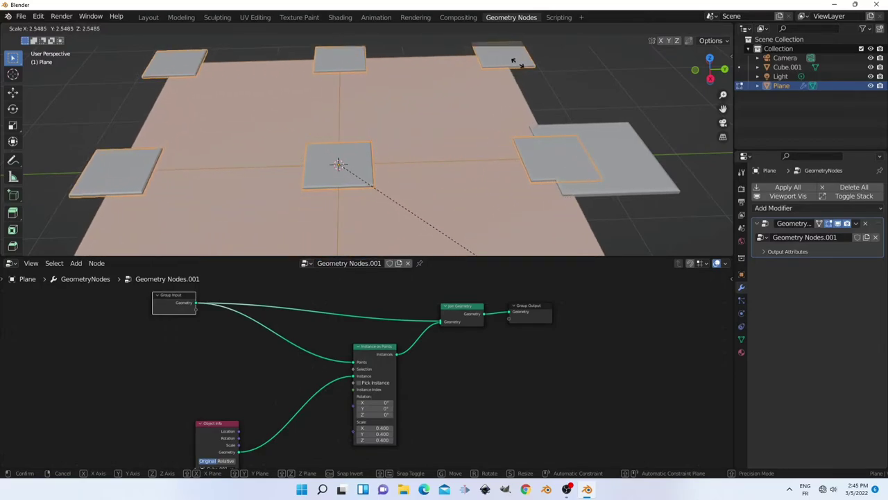
click(512, 61)
Subdivide the plane twice into a 64-face grid and enlarge it so the tiles nearly touch.
right_click(275, 127)
click(275, 128)
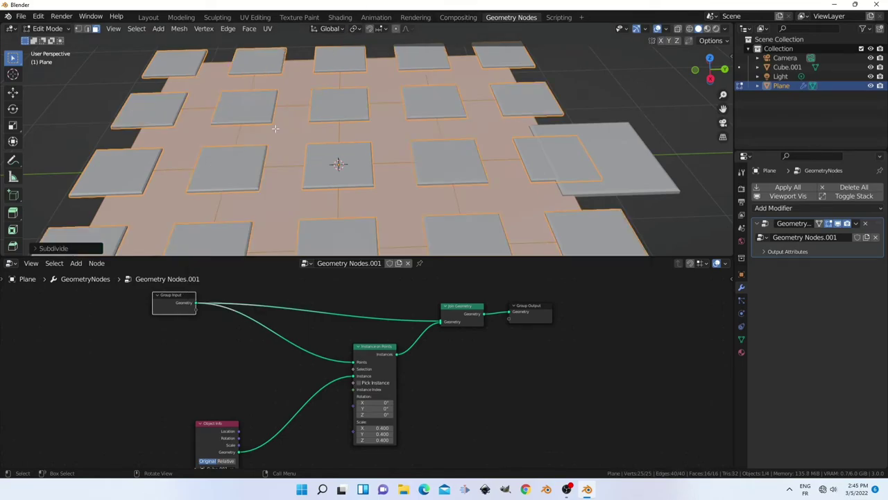
right_click(275, 128)
click(275, 127)
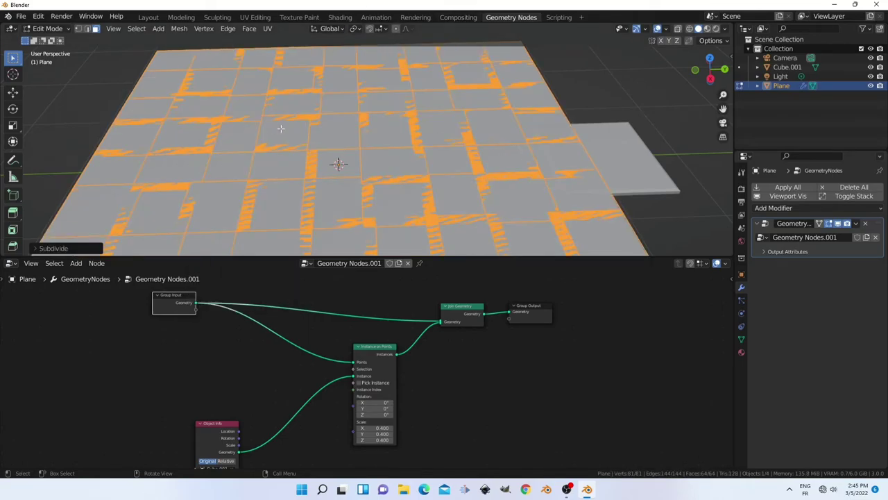
key(s)
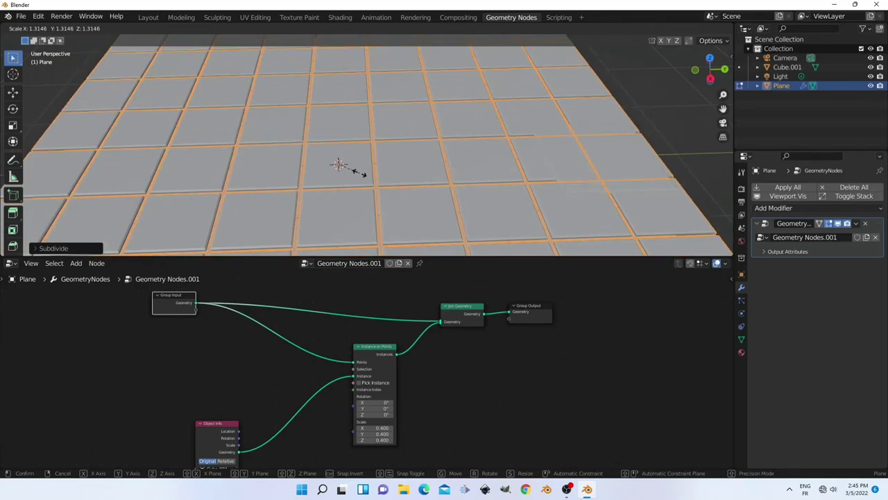
click(359, 170)
scroll(358, 170, down, 3)
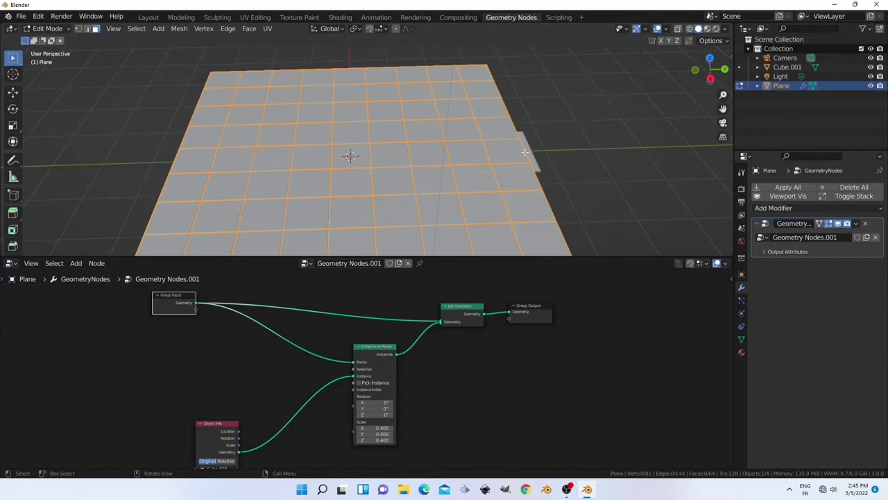
key(Tab)
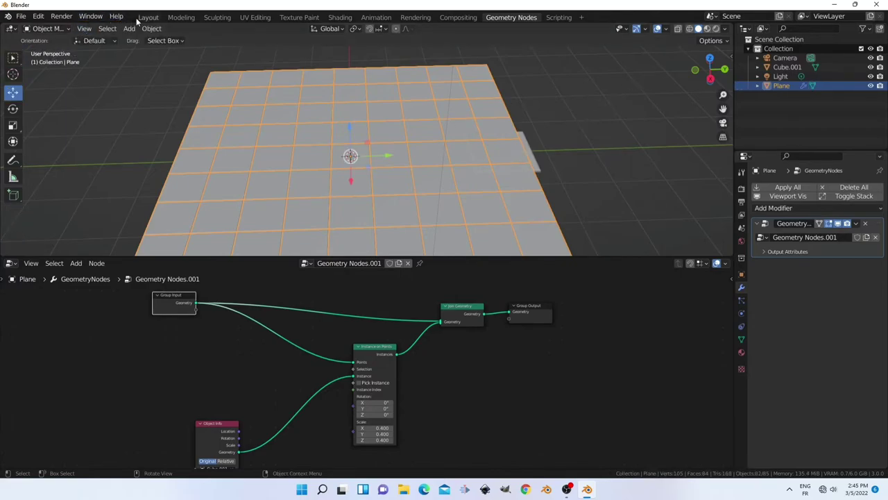
In the Layout workspace, drag Cube.001 along Y away from the plane to 6.1575 m.
click(146, 18)
click(182, 63)
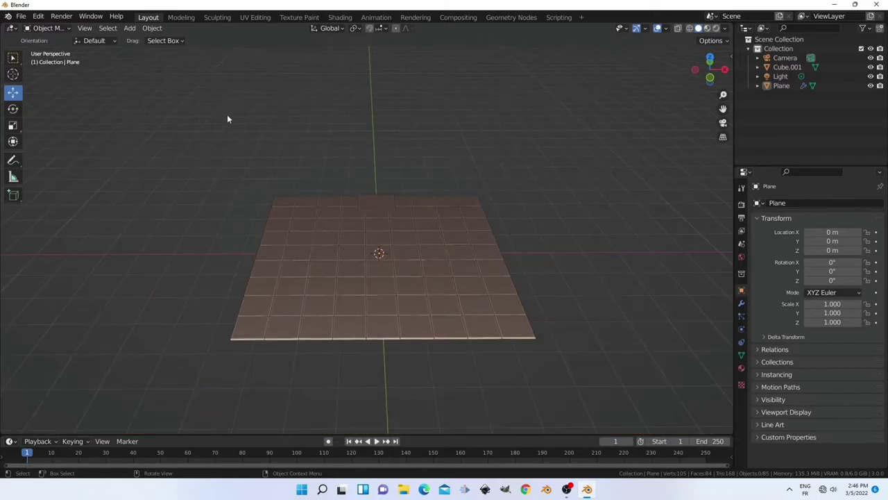
middle_drag(227, 118, 278, 197)
click(366, 173)
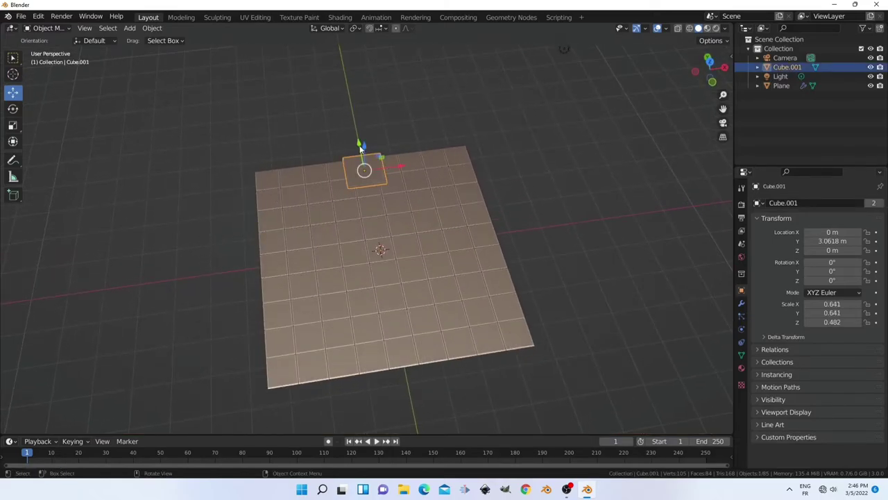
mouse_move(360, 147)
mouse_down()
mouse_move(342, 66)
mouse_move(347, 81)
mouse_up()
mouse_move(347, 80)
middle_down()
mouse_move(546, 241)
mouse_move(477, 276)
middle_up()
middle_drag(532, 305, 488, 216)
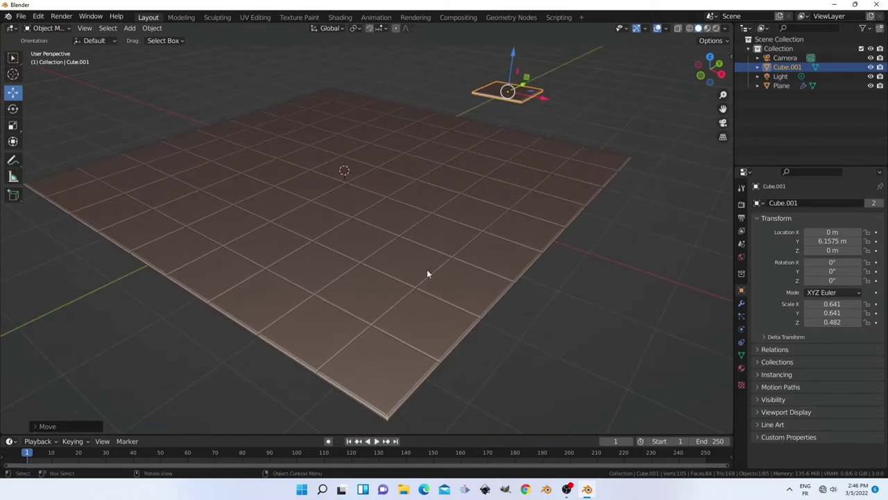
middle_drag(426, 274, 502, 284)
Select the plane and preview the tiled floor in Rendered shading.
click(394, 268)
mouse_move(394, 268)
middle_down()
mouse_move(464, 311)
mouse_move(475, 293)
middle_up()
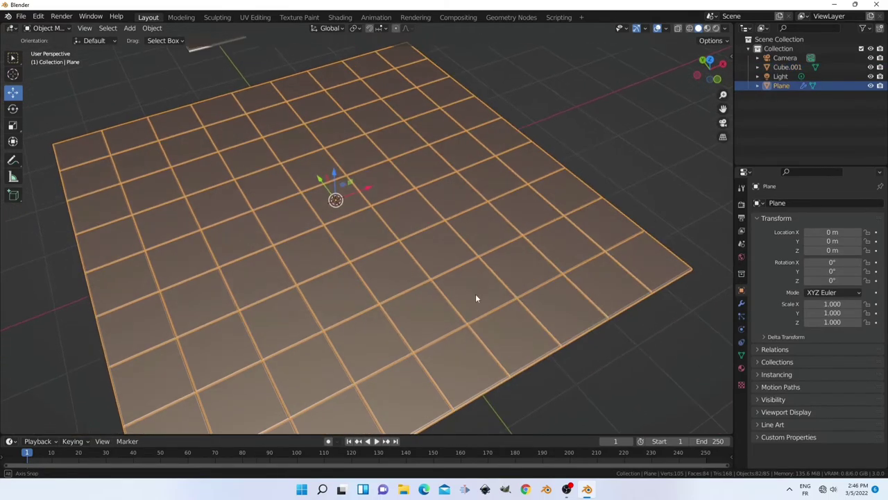
click(717, 29)
scroll(547, 187, up, 3)
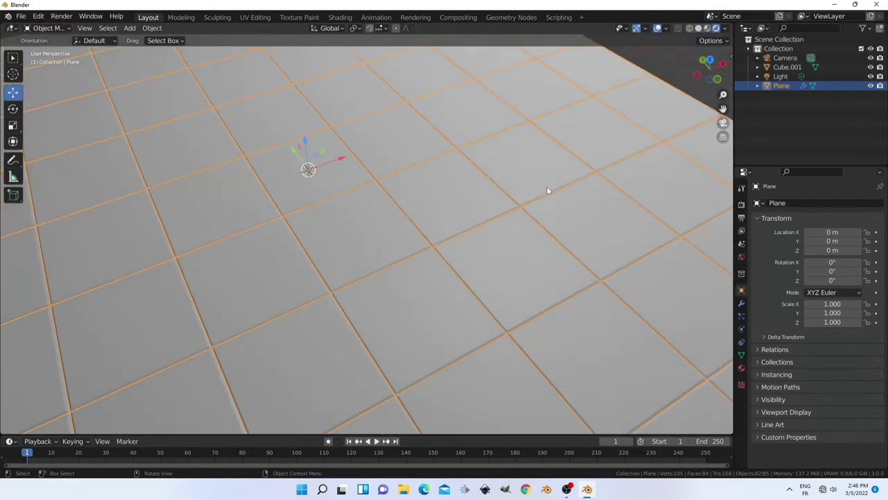
scroll(547, 188, up, 3)
middle_drag(674, 94, 614, 153)
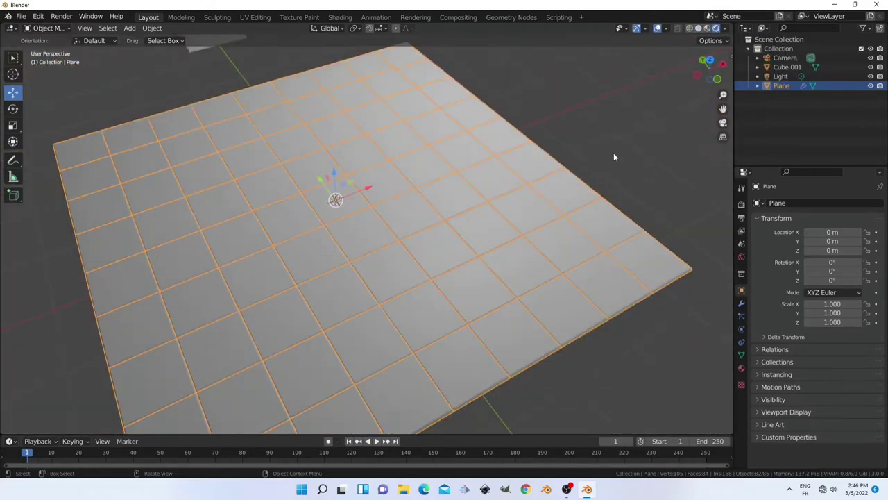
click(613, 153)
middle_drag(458, 264, 470, 248)
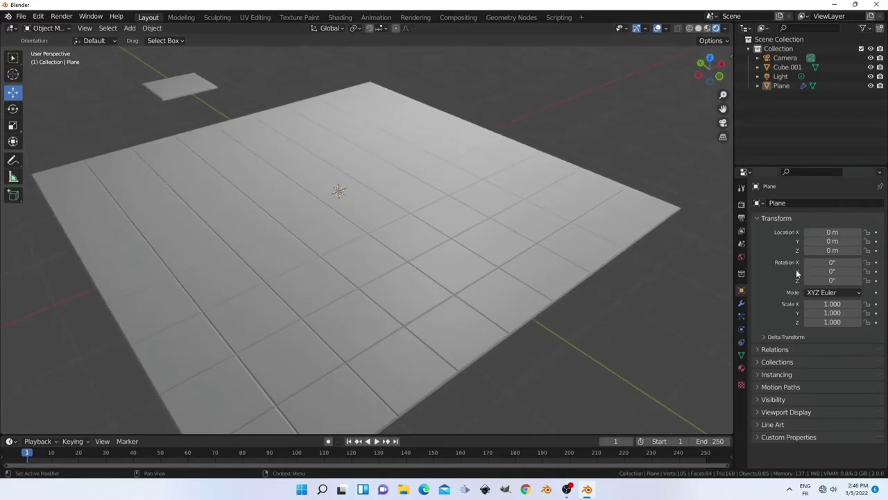
Create Material.001 for the plane, tweak its base colour, then go back to Geometry Nodes with the Plane selected.
click(741, 370)
click(826, 242)
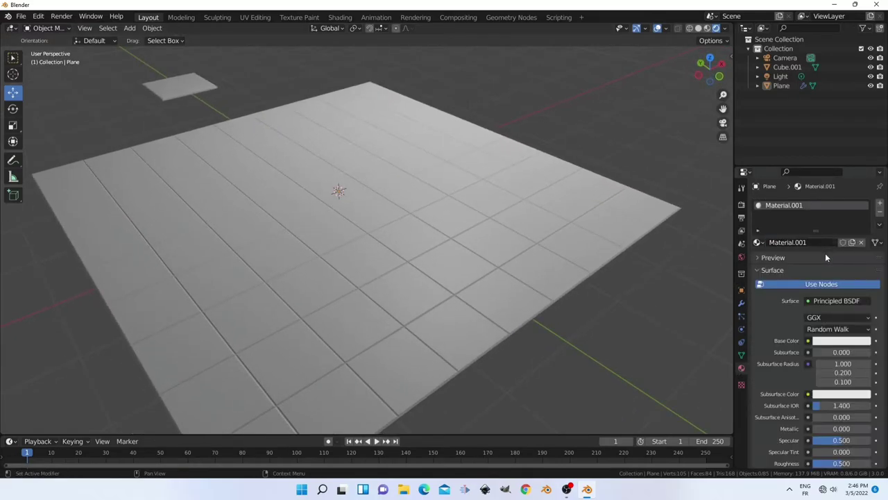
click(838, 347)
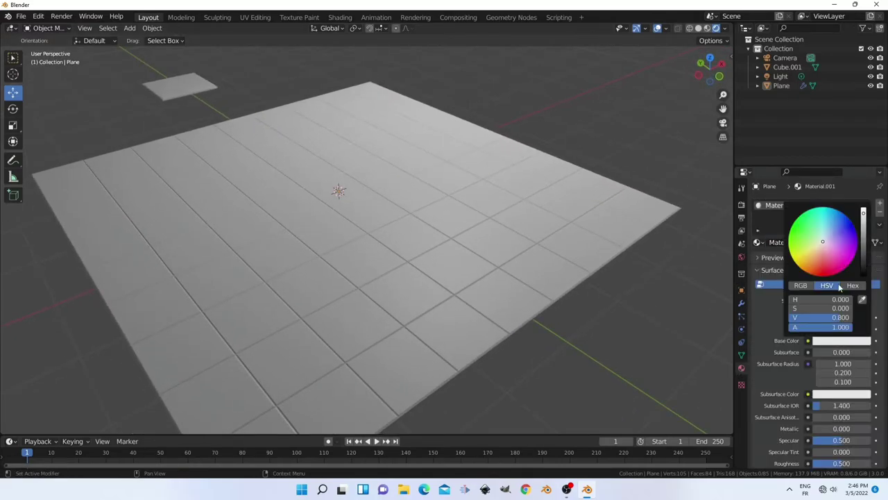
click(825, 247)
mouse_move(825, 247)
mouse_down()
mouse_move(837, 238)
mouse_move(823, 241)
mouse_up()
click(431, 223)
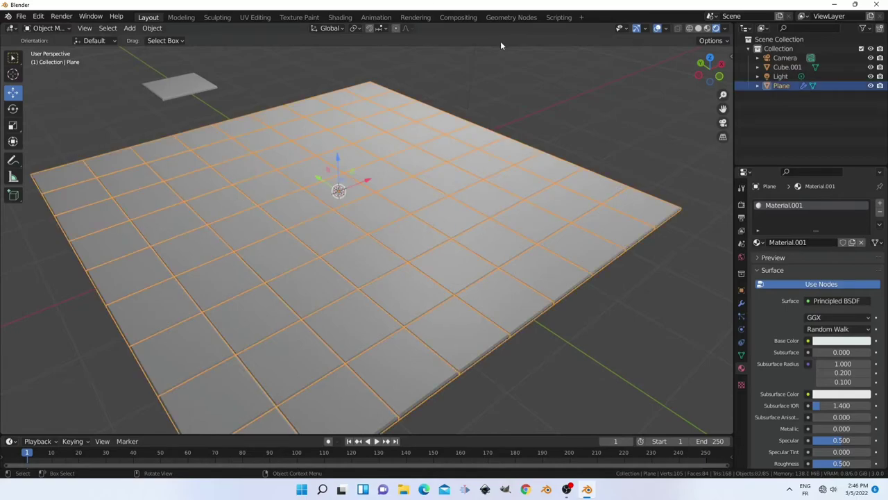
click(511, 18)
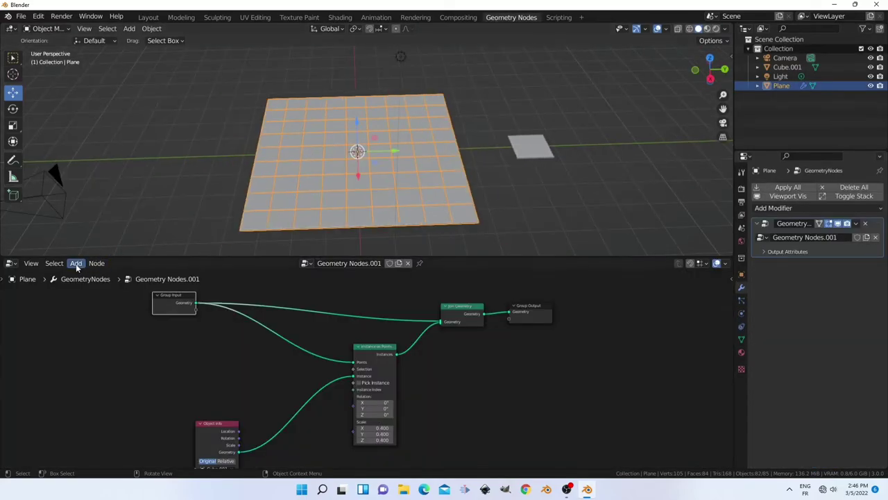
Add a Set Material node on the link between Object Info and Instance on Points.
click(76, 263)
click(83, 273)
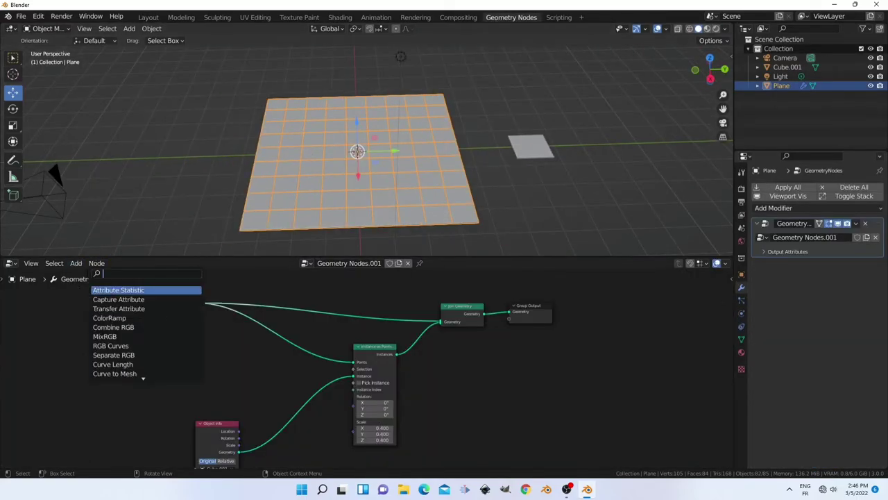
text(set)
key(Down)
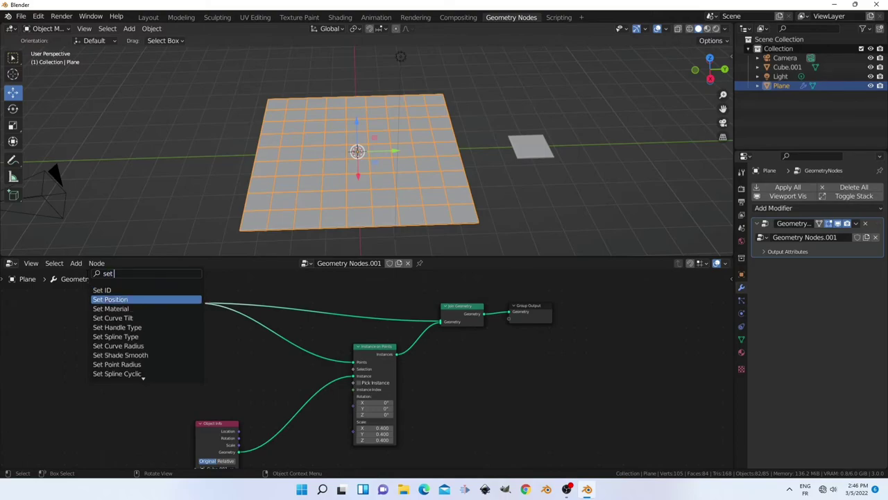
key(Down)
key(Return)
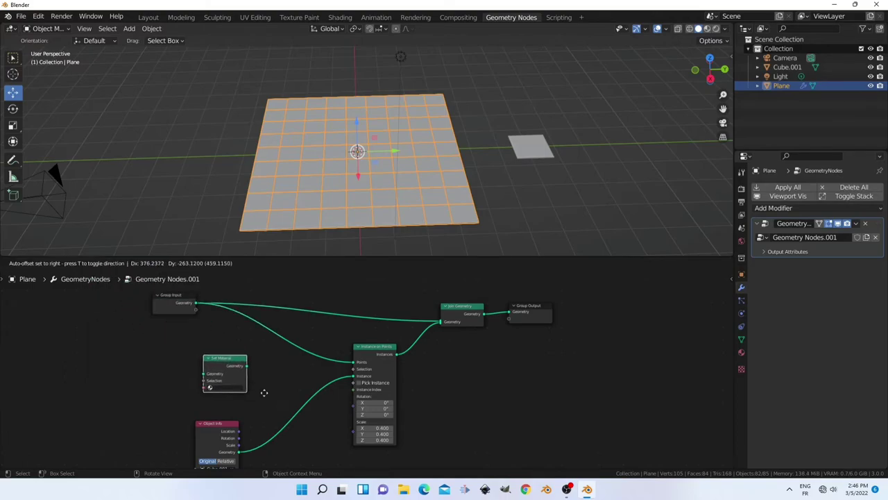
click(377, 459)
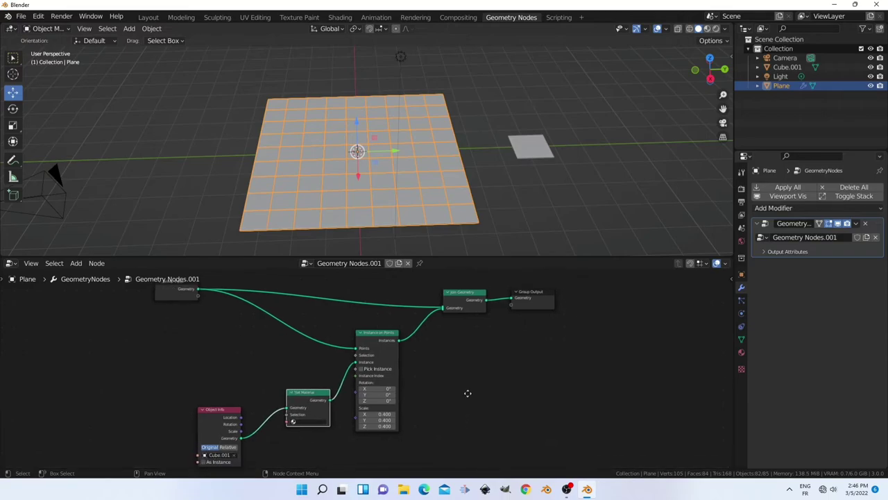
Assign Material.001 in the Set Material node and preview in Rendered shading.
middle_drag(407, 454, 409, 405)
click(292, 385)
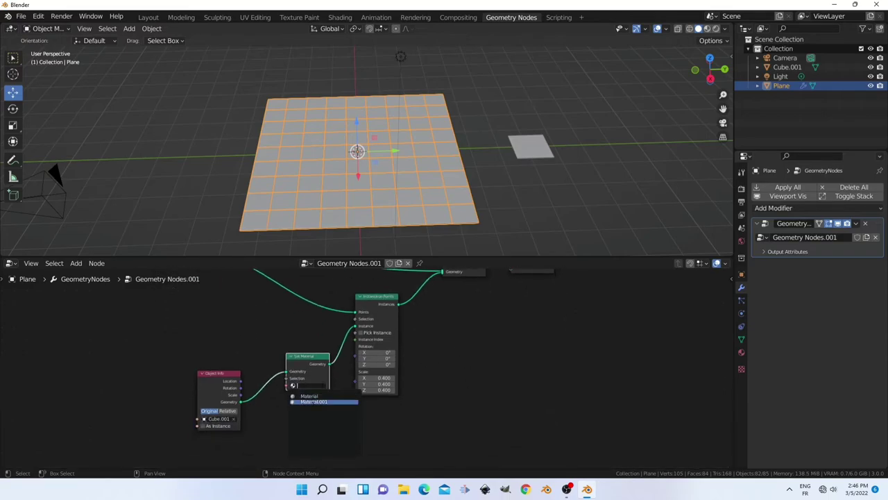
click(313, 402)
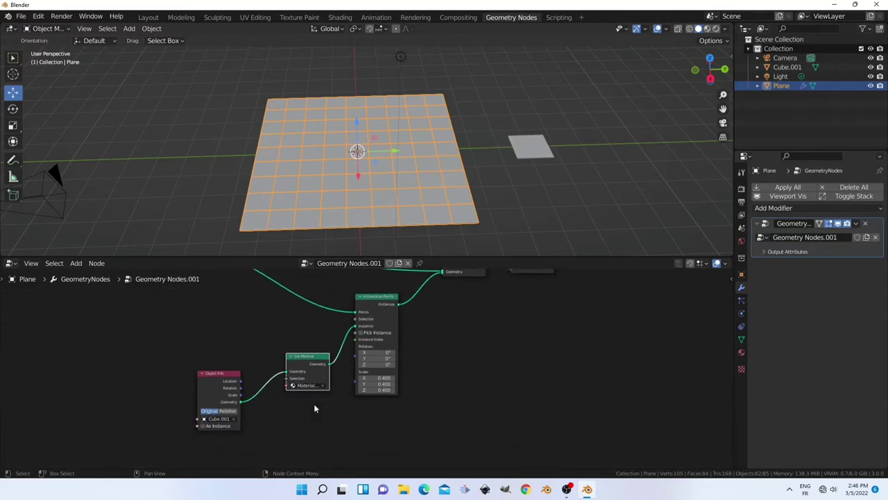
click(717, 29)
click(590, 195)
Change Material.001's base colour from orange to a desaturated grey.
scroll(625, 312, up, 2)
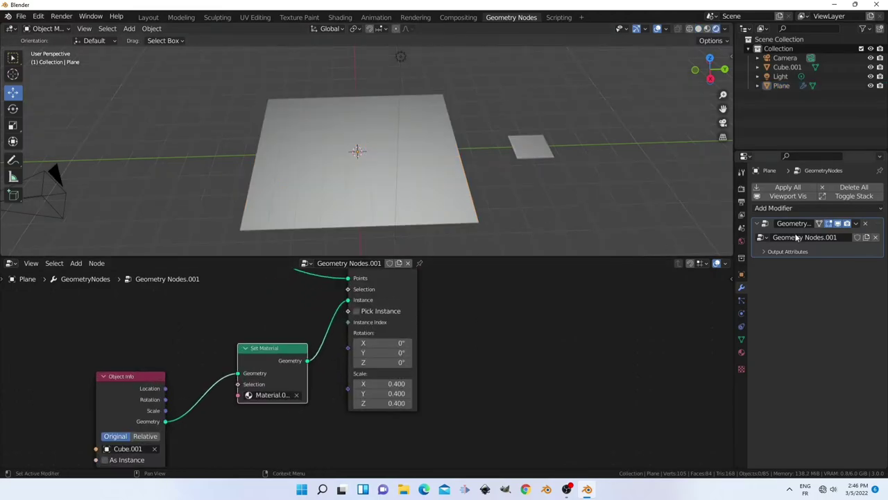
click(742, 352)
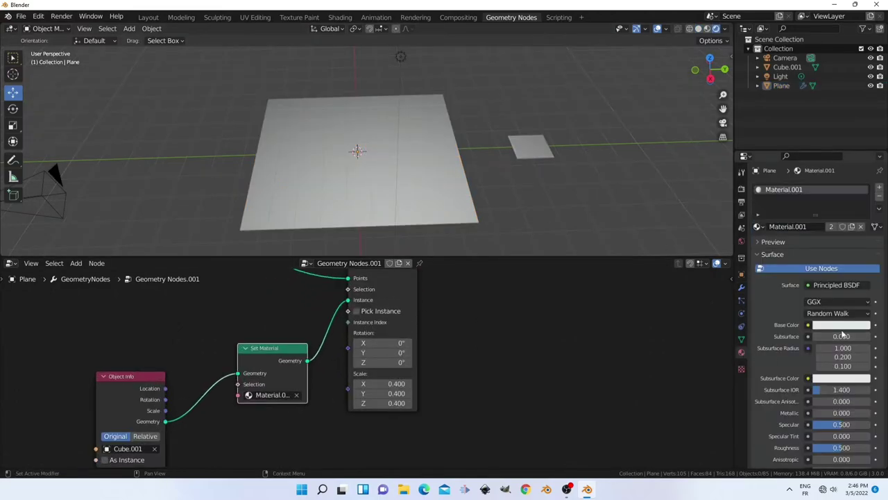
click(843, 325)
click(833, 231)
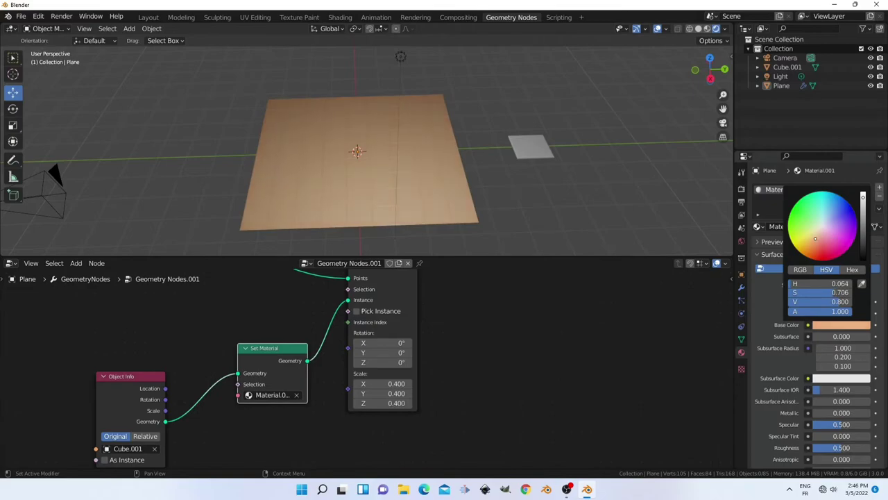
scroll(379, 198, up, 5)
scroll(379, 198, up, 3)
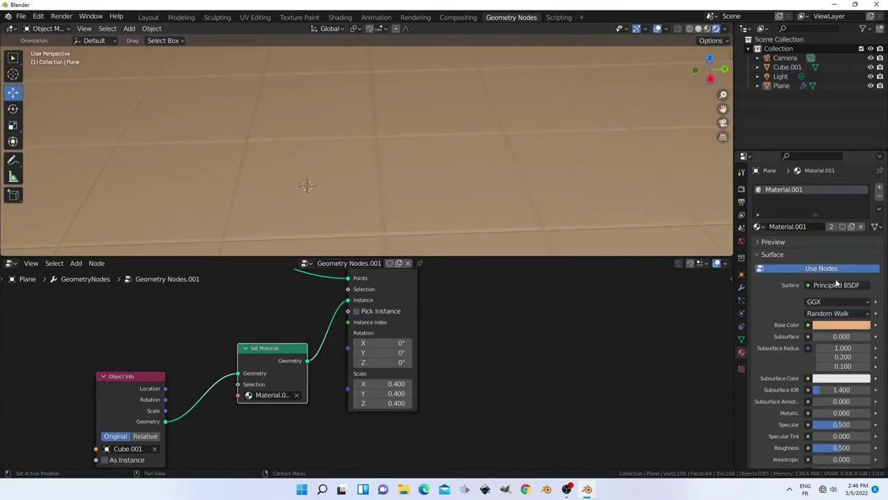
click(842, 326)
drag(817, 238, 820, 230)
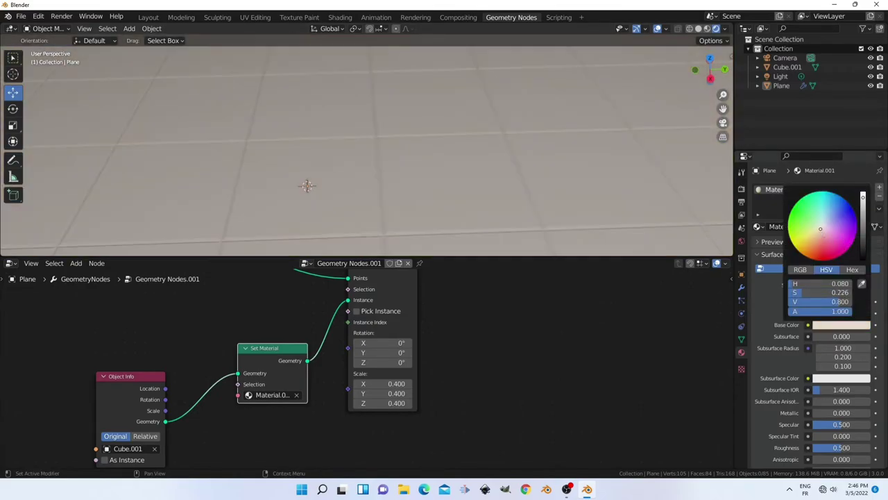
mouse_move(863, 199)
mouse_down()
mouse_move(862, 236)
mouse_move(822, 226)
mouse_up()
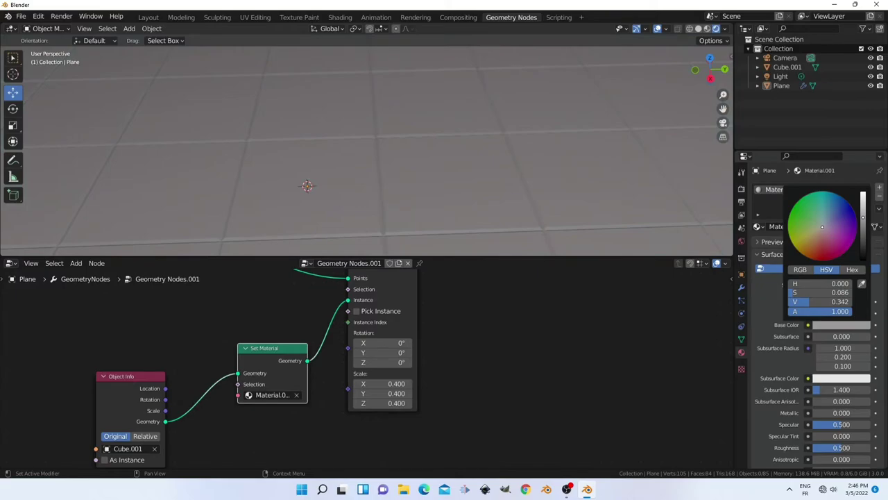
Lower the material's Specular to about 0.071 and view the plane from above.
scroll(844, 326, down, 2)
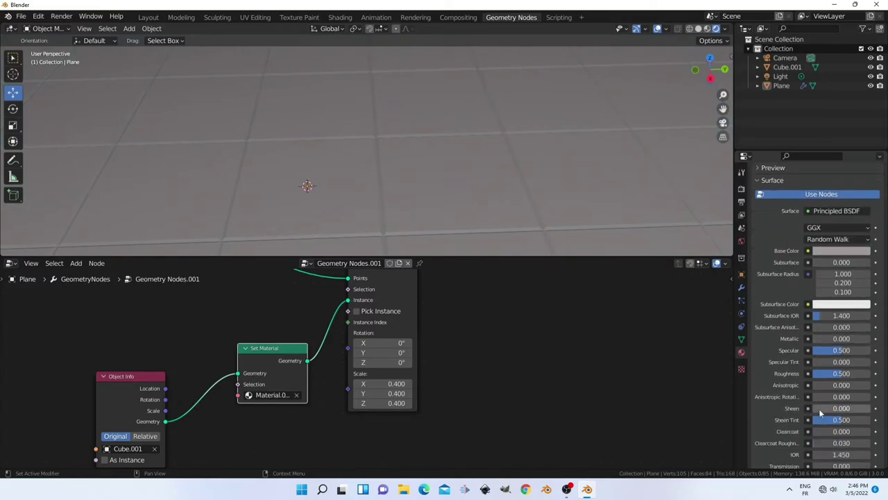
scroll(840, 322, down, 3)
mouse_move(840, 295)
mouse_down()
mouse_move(805, 295)
mouse_move(848, 295)
mouse_move(822, 318)
mouse_move(850, 318)
mouse_up()
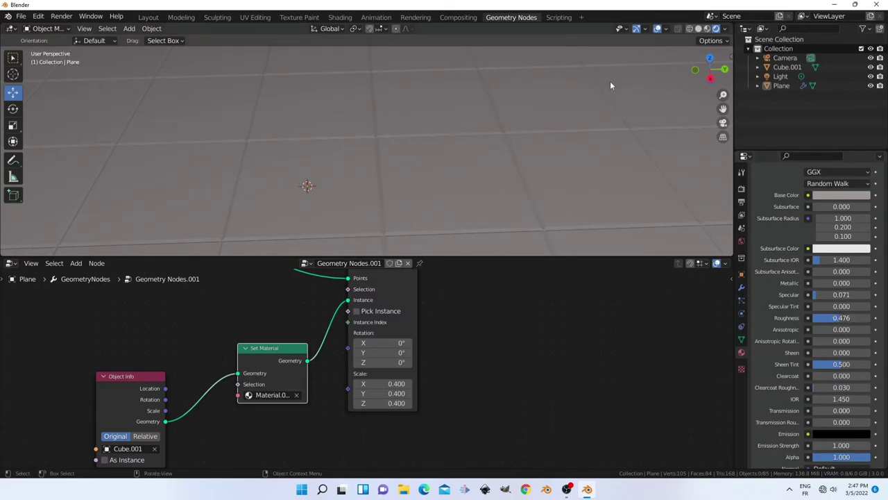
scroll(537, 139, down, 3)
scroll(504, 148, down, 3)
middle_drag(504, 148, 556, 164)
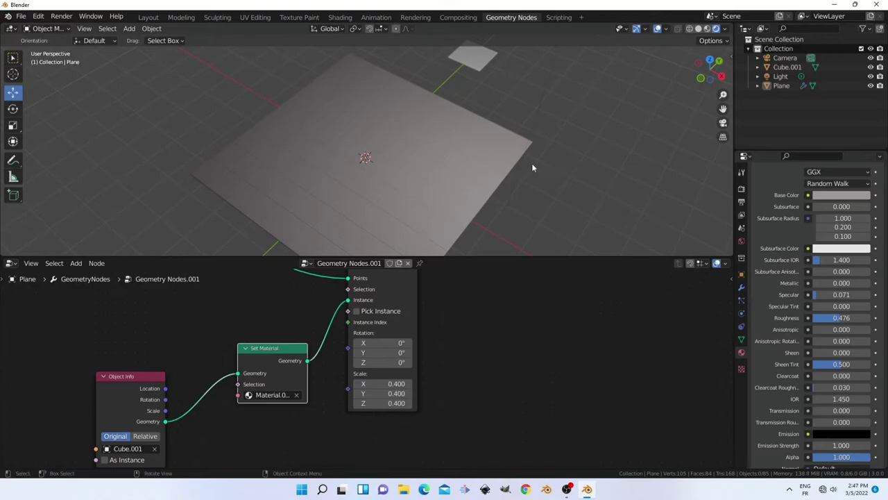
Move the point light along X, then lift it along Z just above the tiled floor.
scroll(531, 165, down, 2)
click(485, 68)
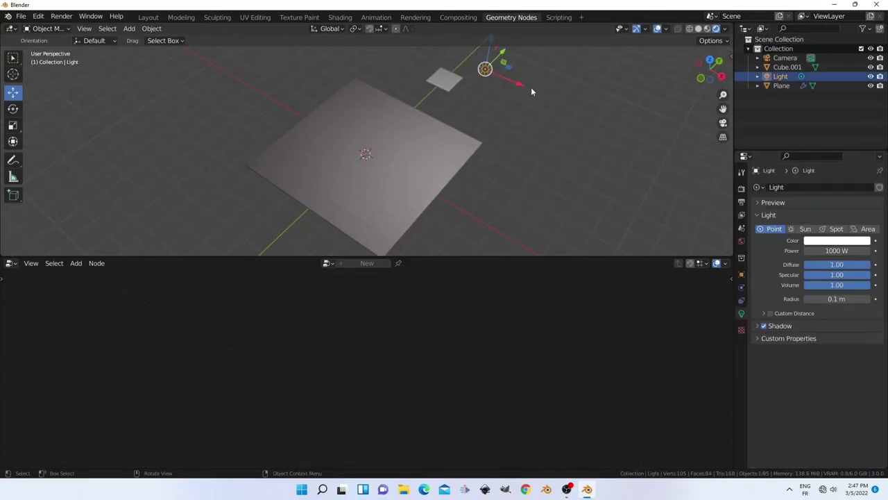
key(g)
key(x)
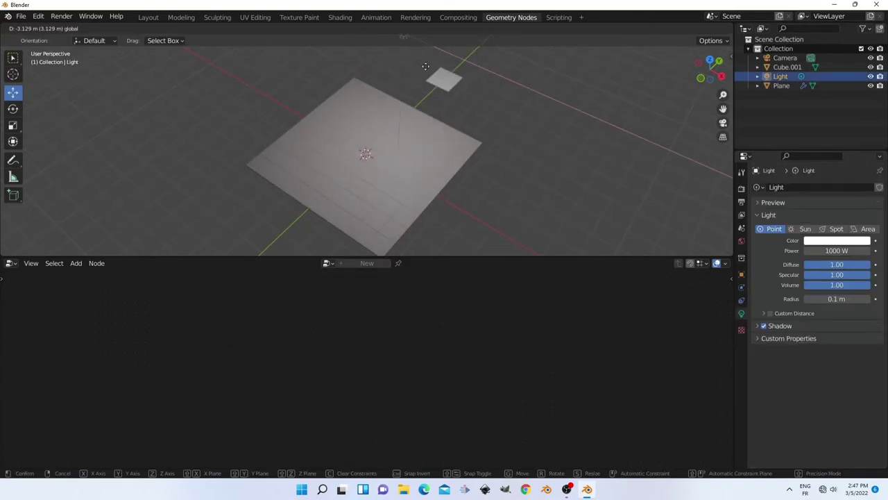
click(425, 66)
scroll(425, 66, down, 2)
key(g)
key(z)
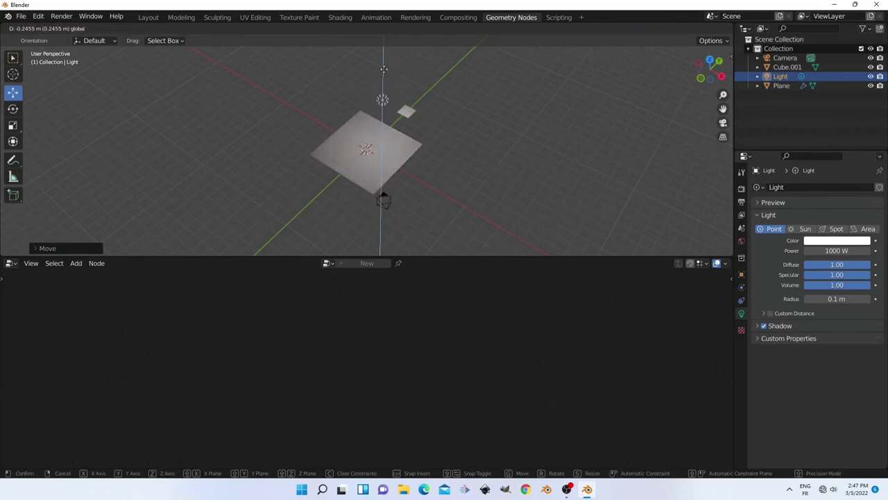
click(411, 152)
scroll(467, 188, up, 3)
scroll(501, 186, up, 4)
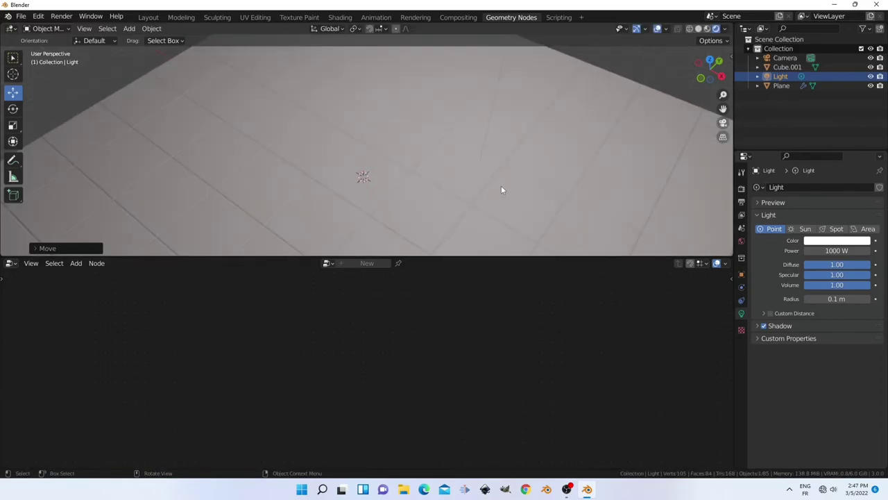
scroll(486, 187, down, 5)
Switch to the Layout workspace and orbit around the tiled plane.
click(148, 18)
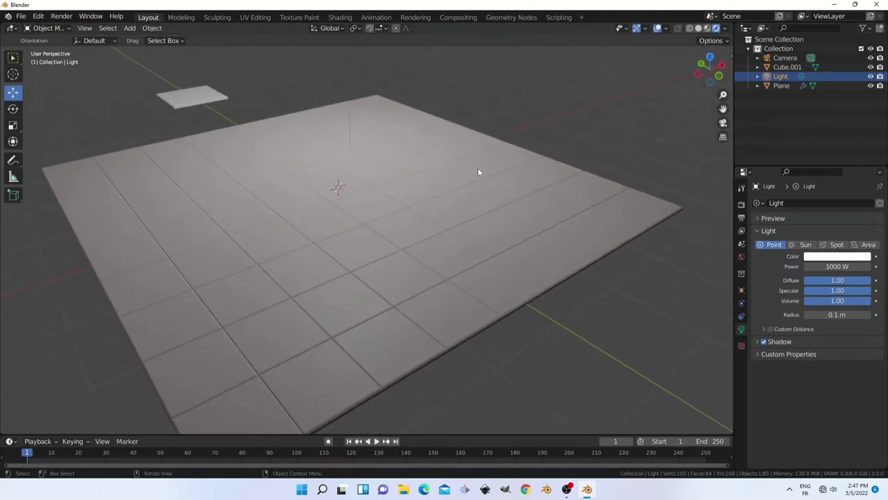
scroll(478, 167, up, 5)
scroll(478, 171, down, 5)
mouse_move(479, 171)
middle_down()
mouse_move(475, 203)
mouse_move(507, 216)
mouse_move(496, 213)
middle_up()
scroll(474, 205, up, 5)
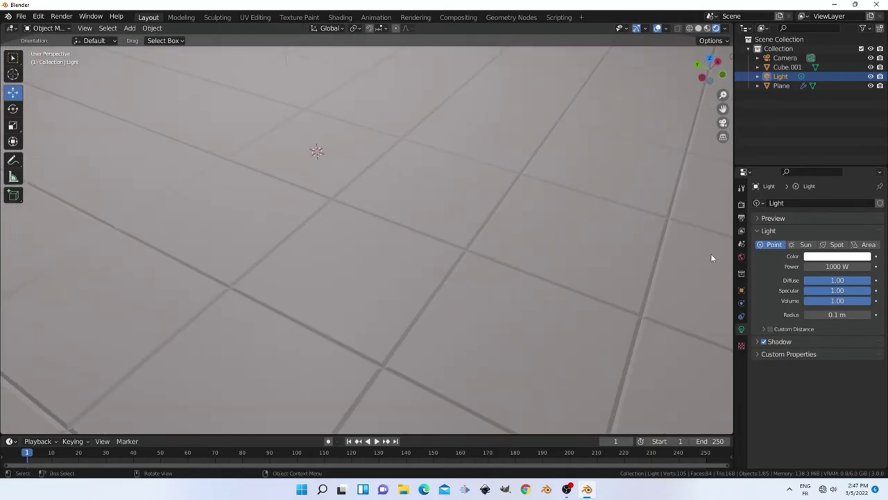
Enable Ambient Occlusion in the Render Properties.
click(741, 257)
click(741, 217)
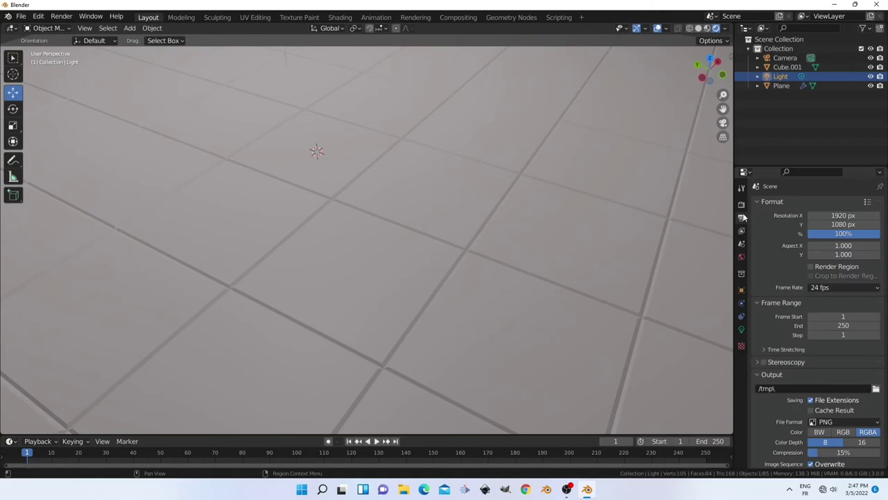
click(741, 204)
click(769, 266)
click(764, 268)
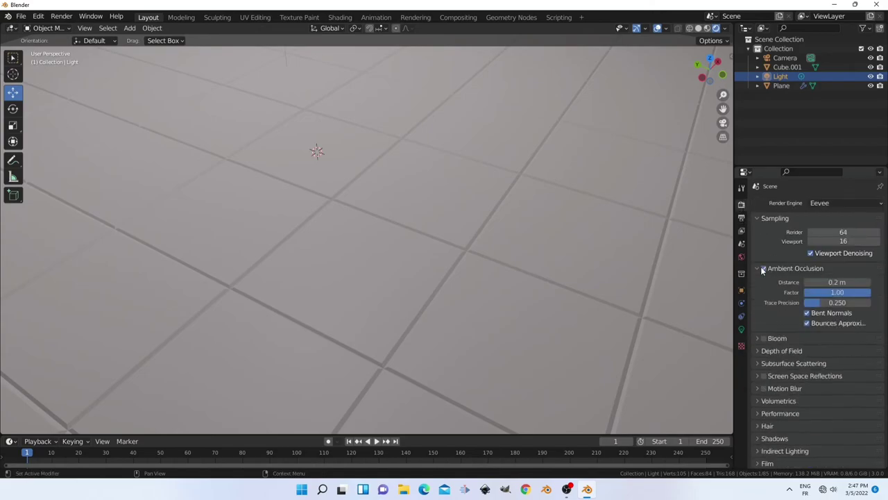
click(758, 268)
scroll(622, 218, down, 4)
scroll(621, 214, down, 2)
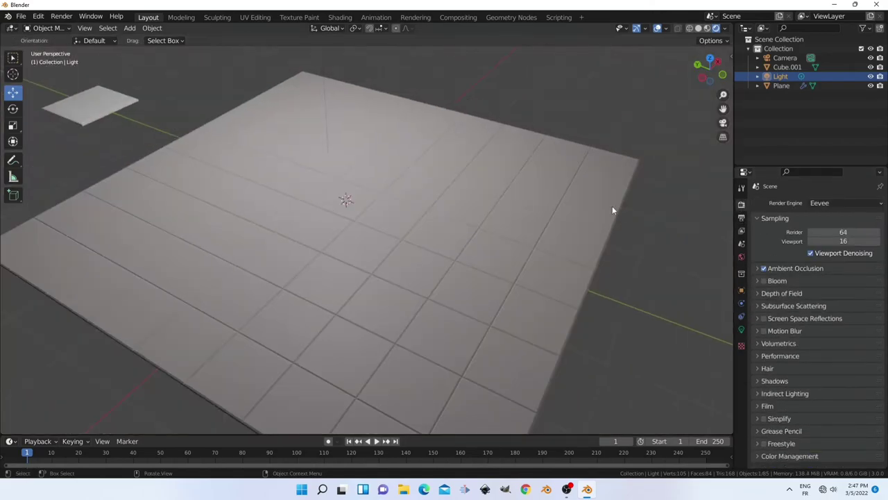
Set the render engine to Cycles with GPU Compute as the device.
click(822, 203)
click(833, 234)
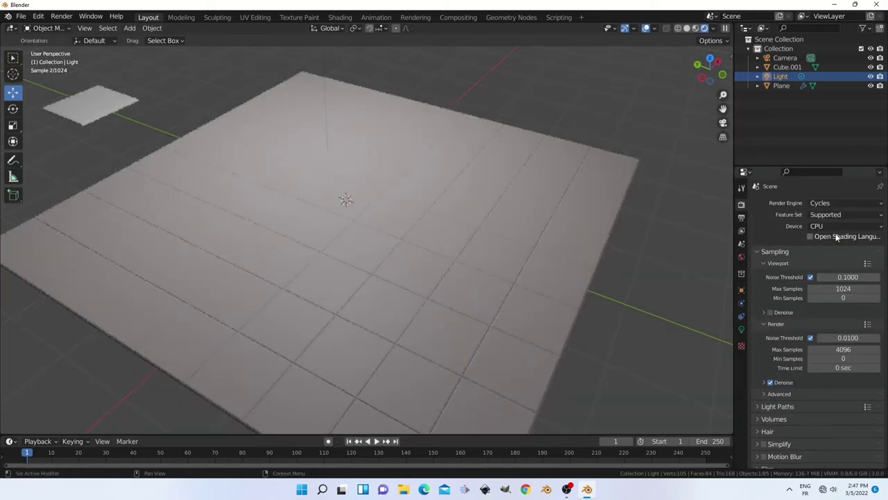
click(825, 226)
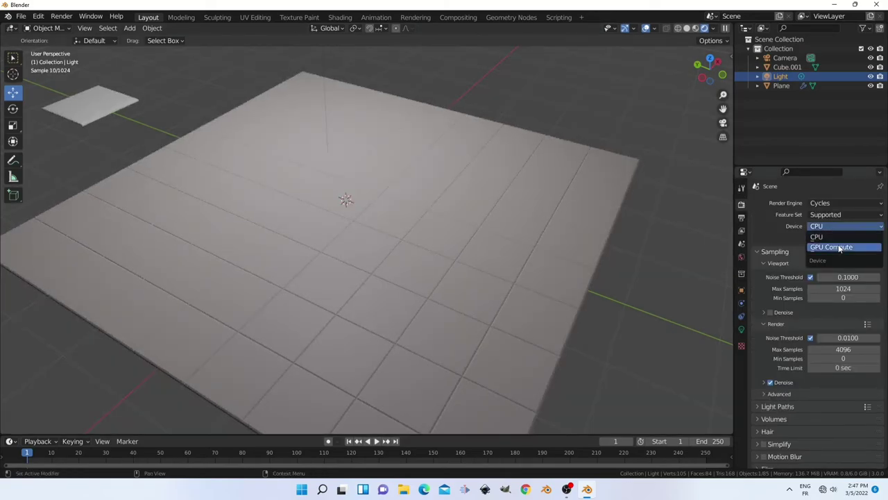
click(811, 244)
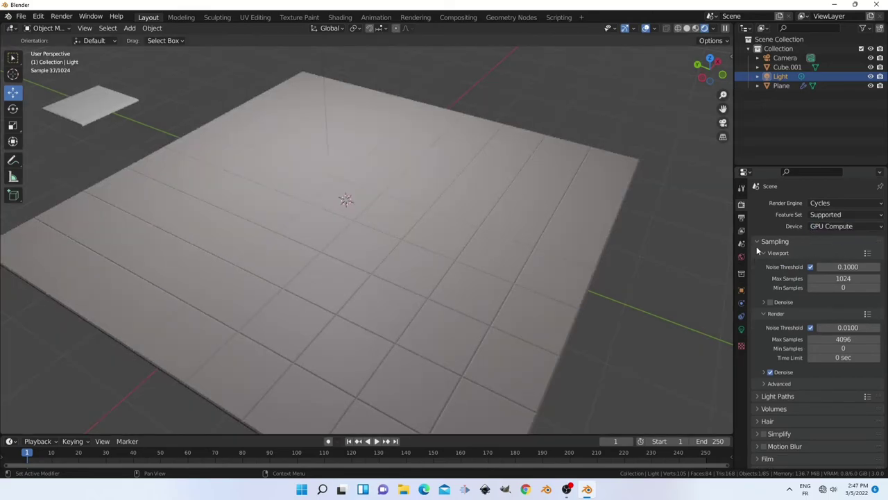
Turn on viewport denoising using OpenImageDenoise and orbit to check the floor.
click(769, 302)
click(760, 303)
click(826, 316)
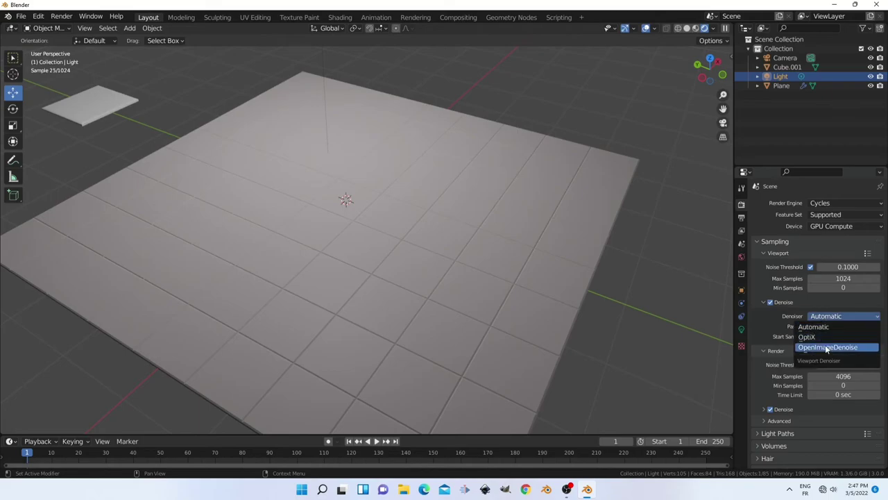
click(827, 347)
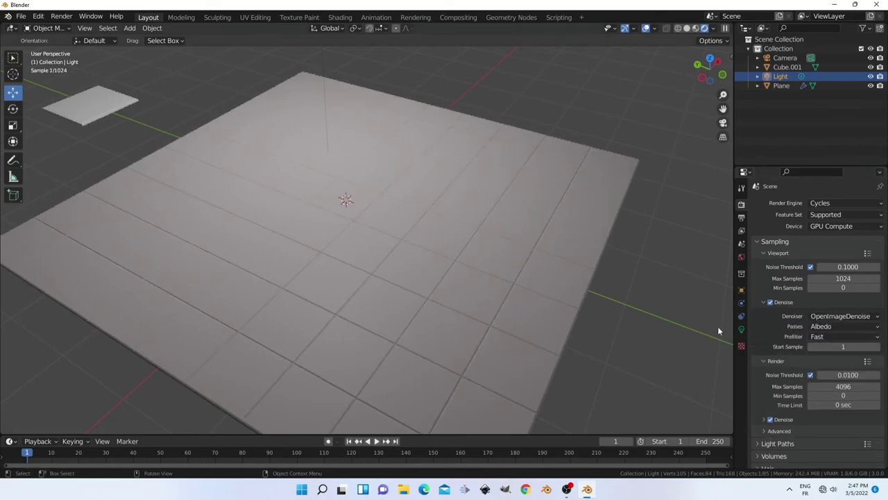
middle_drag(567, 270, 495, 283)
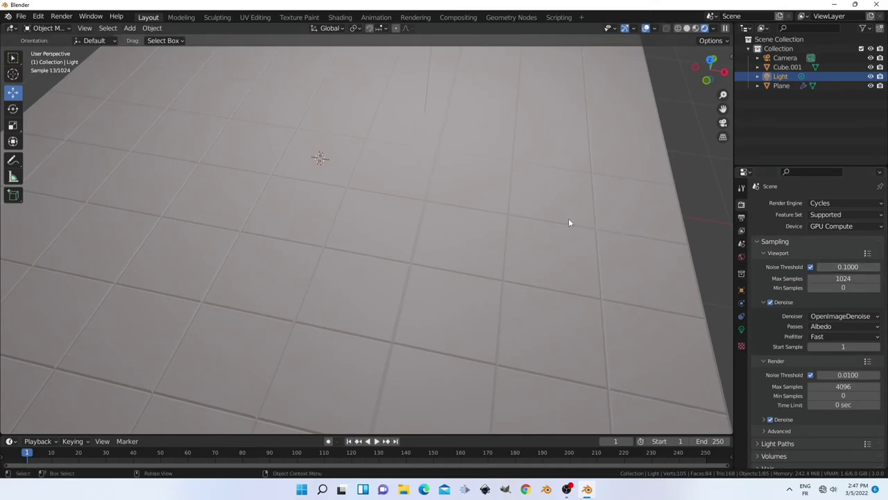
scroll(567, 218, down, 5)
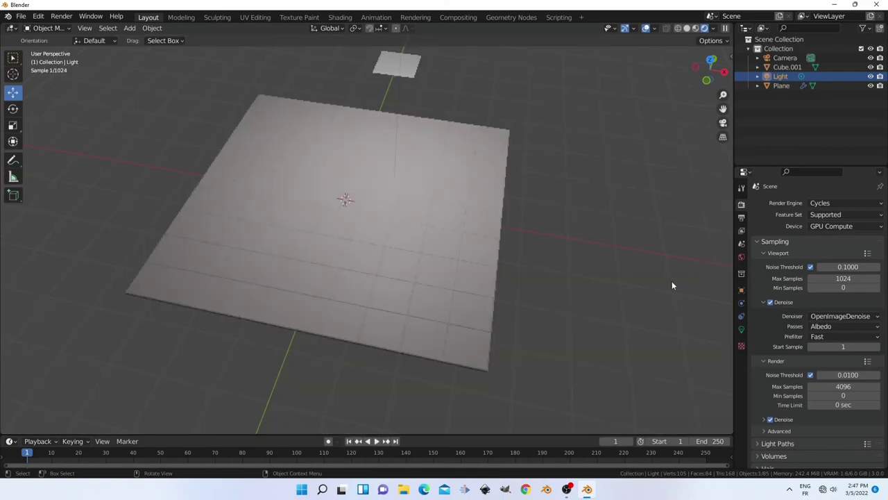
Set the point light's Radius to 3.5 m and orbit to inspect the softer lighting.
click(741, 332)
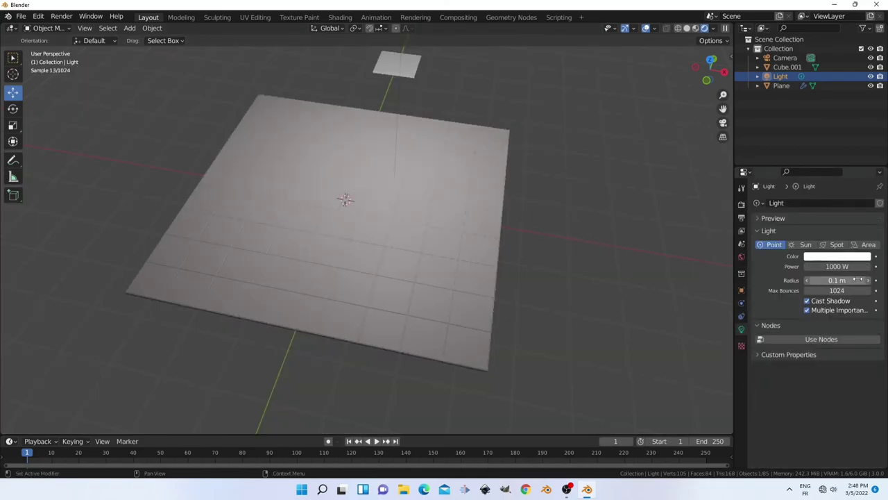
mouse_move(858, 280)
mouse_down()
mouse_move(825, 280)
mouse_move(861, 280)
mouse_move(843, 279)
mouse_up()
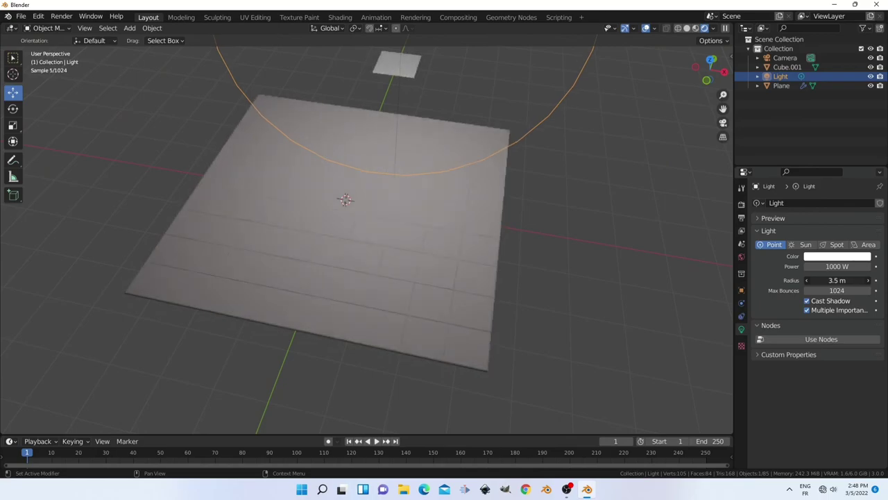
mouse_move(424, 183)
middle_down()
mouse_move(487, 211)
mouse_move(498, 188)
middle_up()
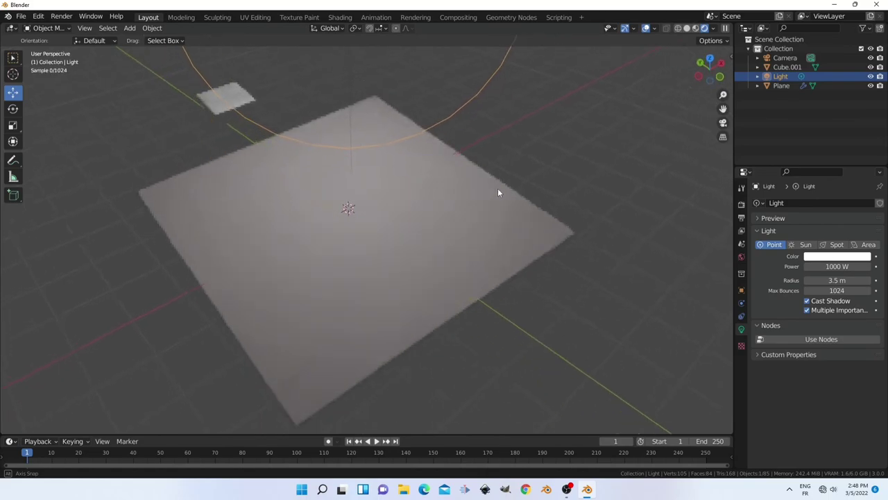
scroll(522, 246, up, 5)
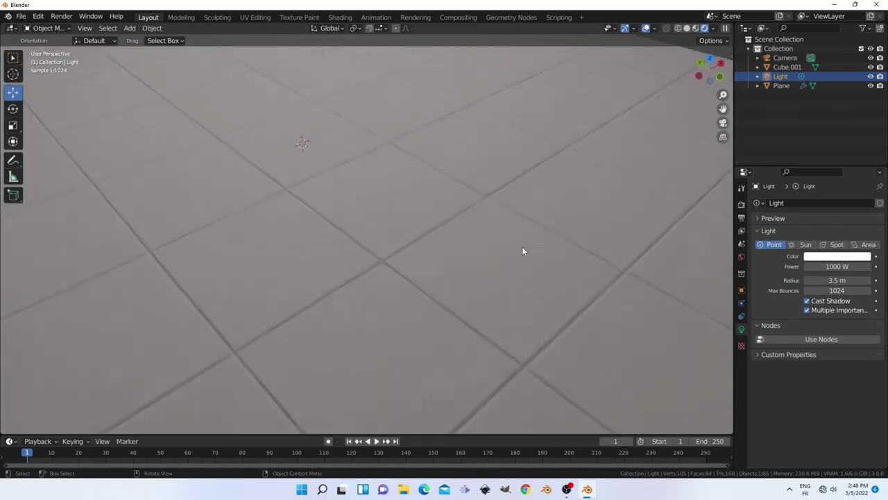